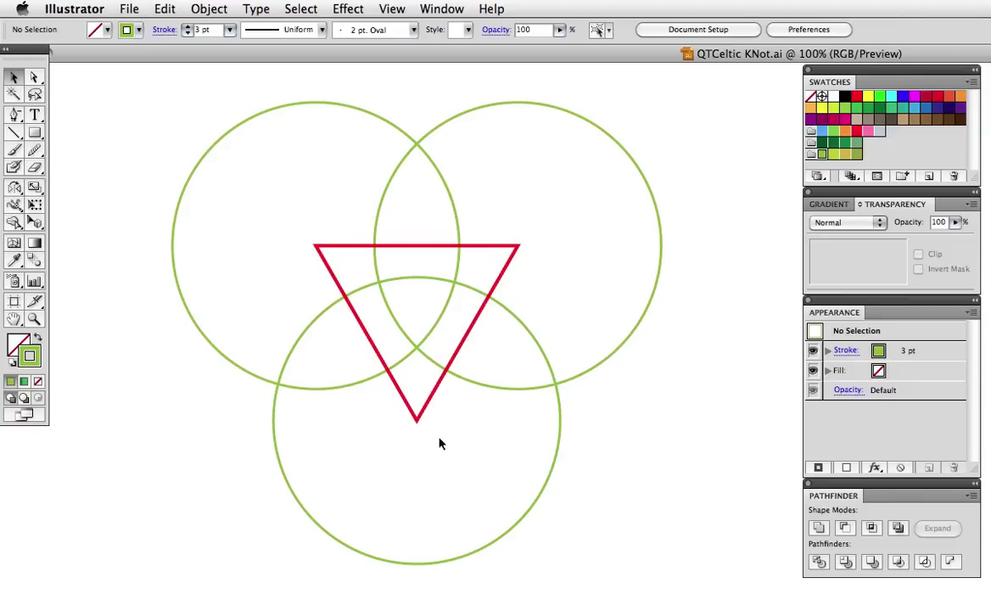
# Delete the left and bottom green circles and centre the remaining circle on the triangle's top-right corner
pyautogui.moveTo(246, 303); pyautogui.dragTo(294, 412)
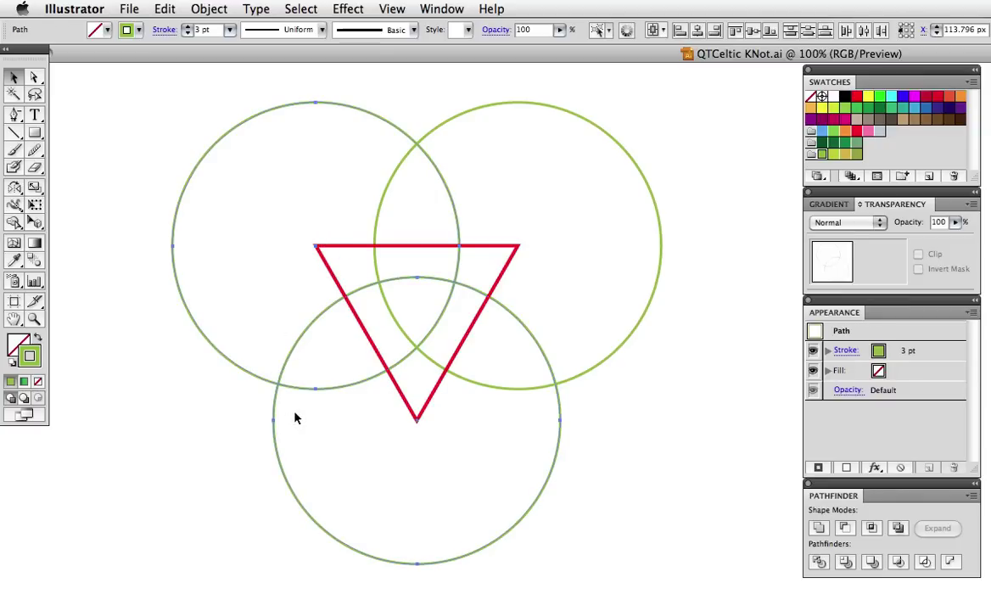
pyautogui.press('Delete')
pyautogui.moveTo(527, 392); pyautogui.dragTo(641, 524)
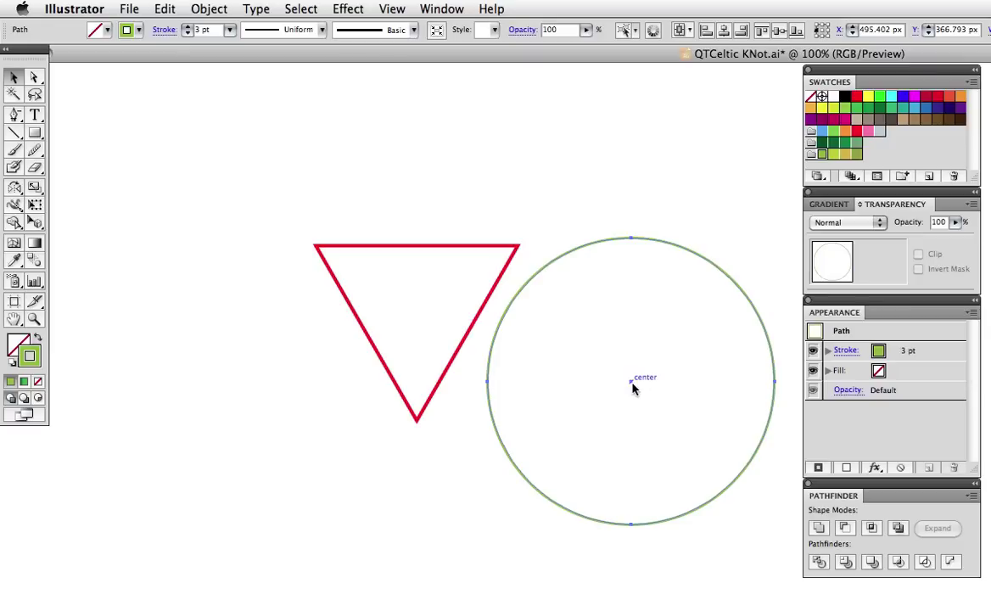
pyautogui.moveTo(631, 383); pyautogui.dragTo(417, 422)
# Delete the red triangle
pyautogui.click(625, 462)
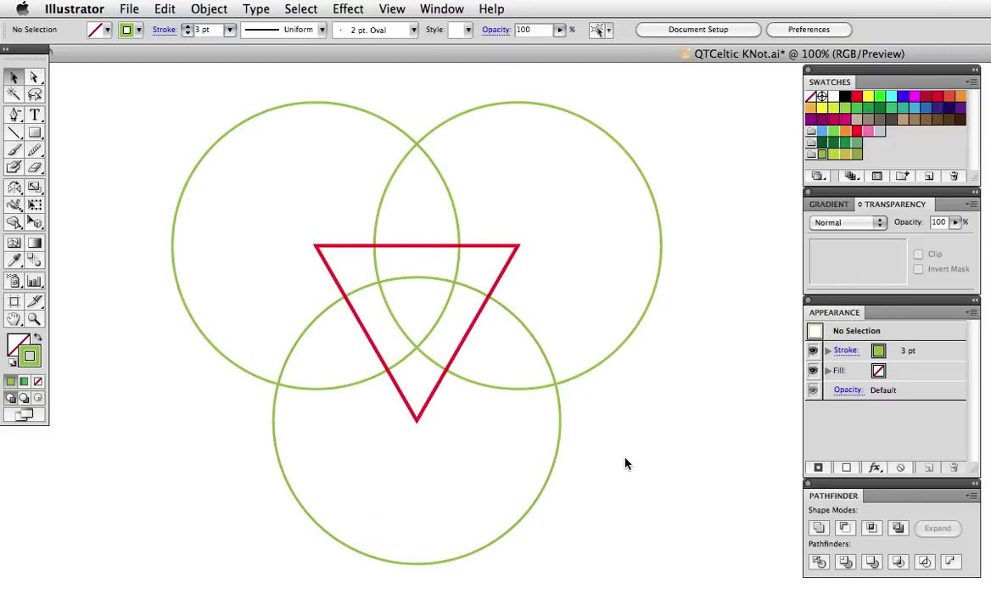
pyautogui.click(519, 246)
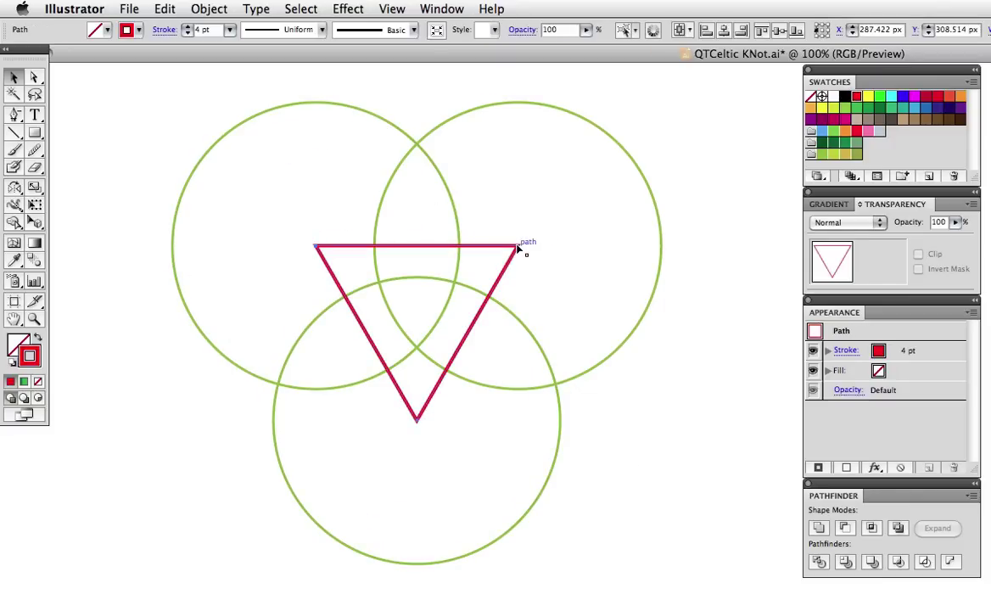
pyautogui.press('Delete')
# Give the three circles a 36 pt stroke and outline the strokes into filled shapes
pyautogui.moveTo(211, 391); pyautogui.dragTo(570, 267)
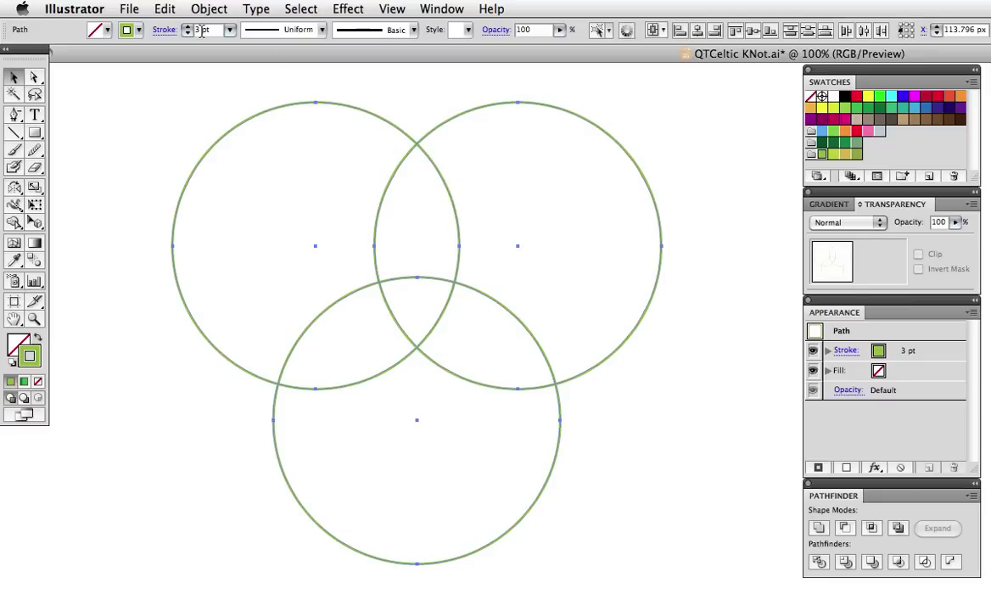
pyautogui.write('36')
pyautogui.press('Return')
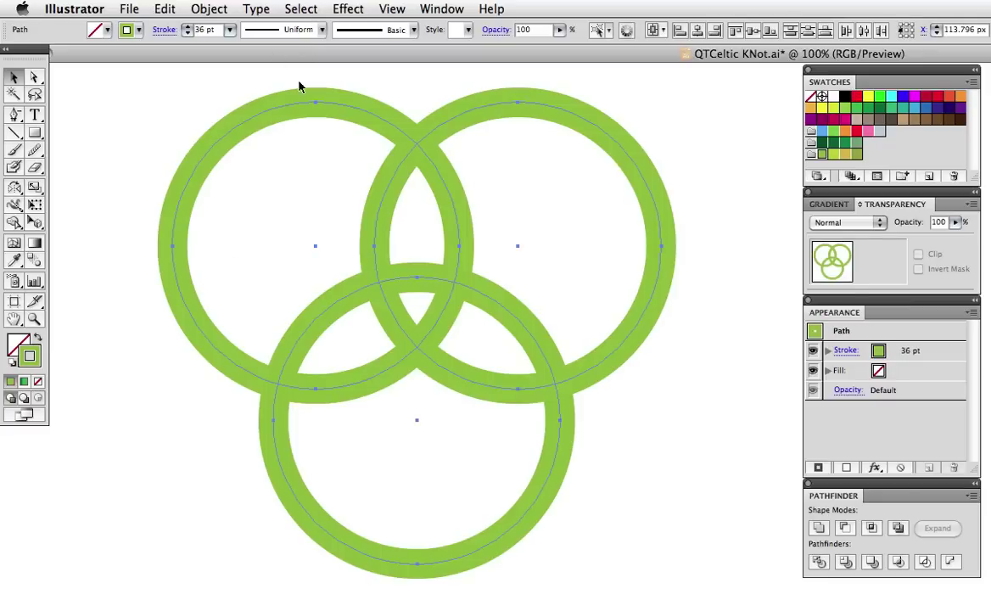
pyautogui.click(193, 11)
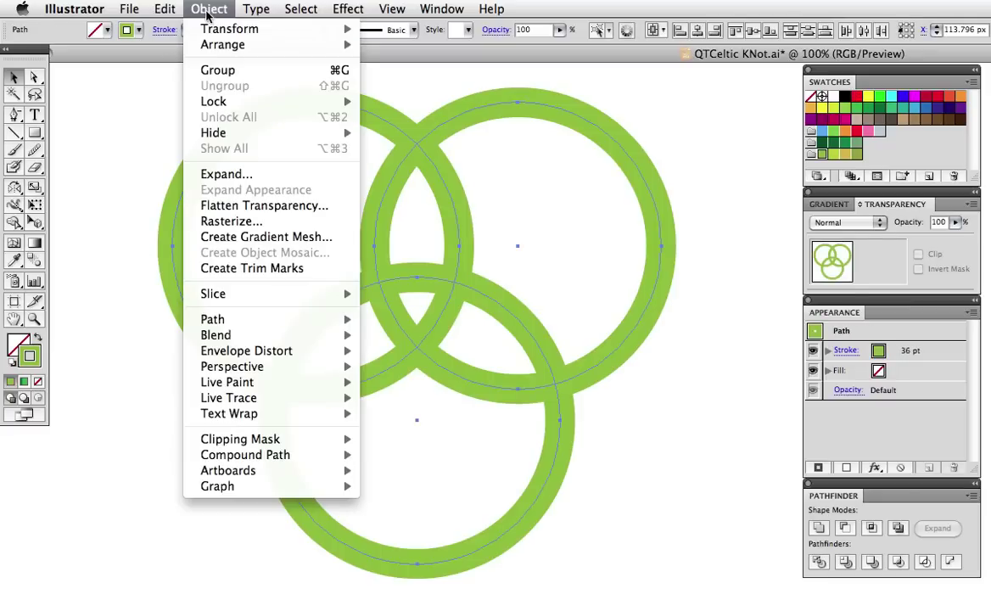
pyautogui.moveTo(259, 320)
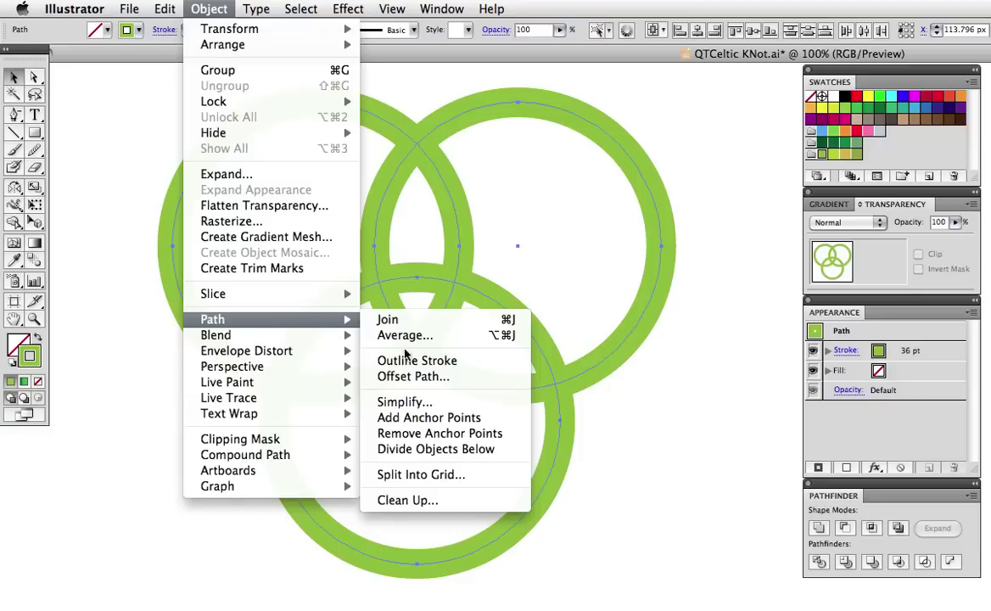
pyautogui.click(516, 366)
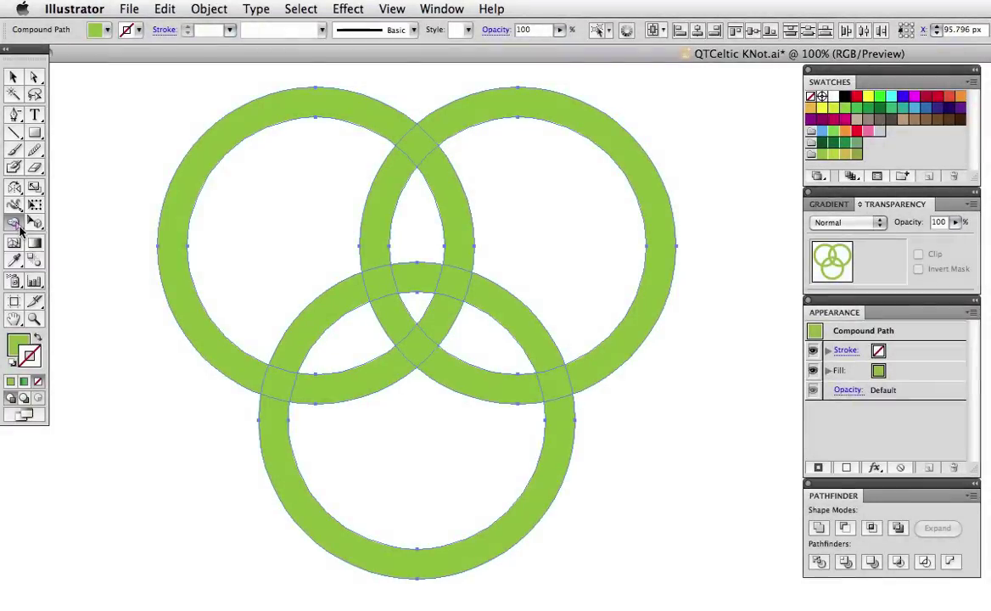
# With Shape Builder, remove the top-left, top-right and bottom outer ring arcs, then view as outlines
pyautogui.moveTo(15, 222)
pyautogui.mouseDown()
pyautogui.moveTo(135, 241)
pyautogui.moveTo(188, 261)
pyautogui.moveTo(110, 244)
pyautogui.moveTo(95, 229)
pyautogui.mouseUp()
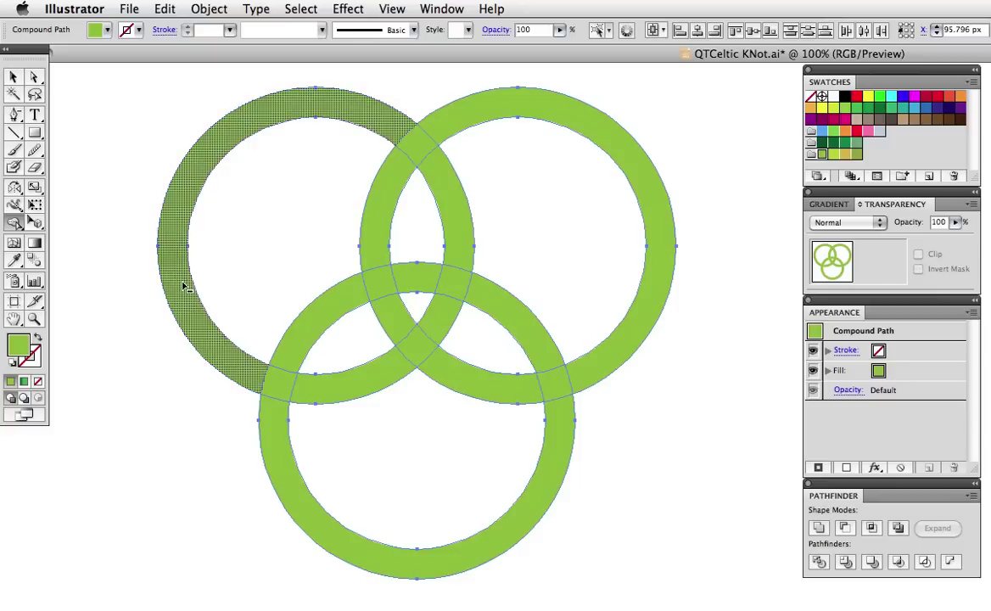
pyautogui.keyDown('alt'); pyautogui.click(183, 285); pyautogui.keyUp('alt')
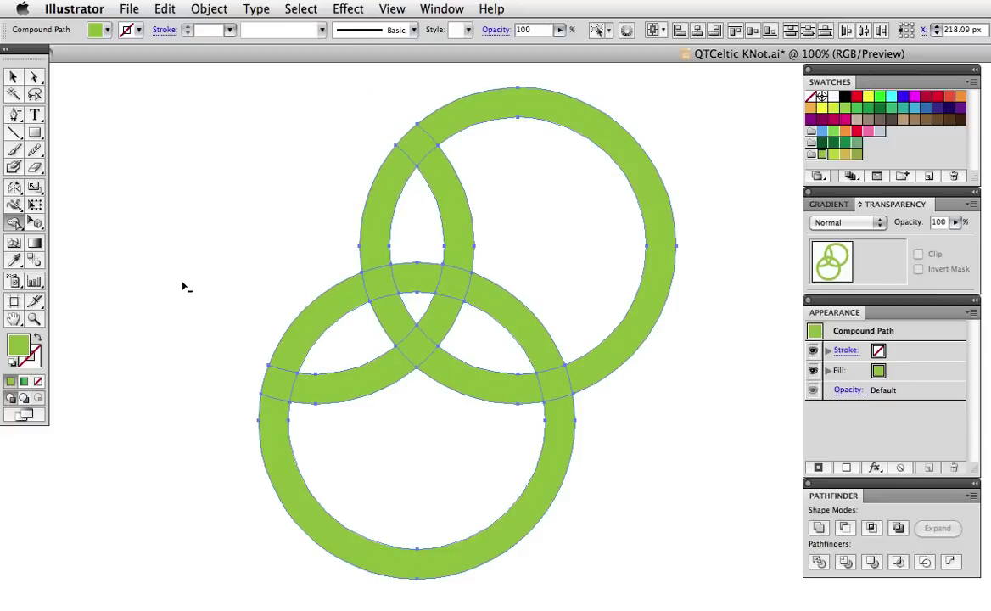
pyautogui.keyDown('alt'); pyautogui.click(666, 254); pyautogui.keyUp('alt')
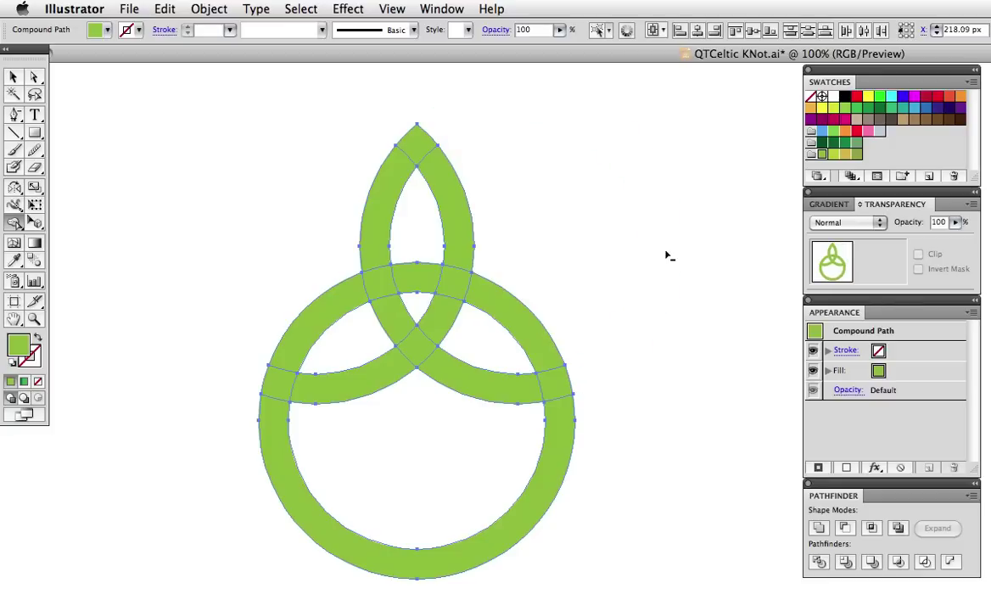
pyautogui.keyDown('alt'); pyautogui.click(562, 443); pyautogui.keyUp('alt')
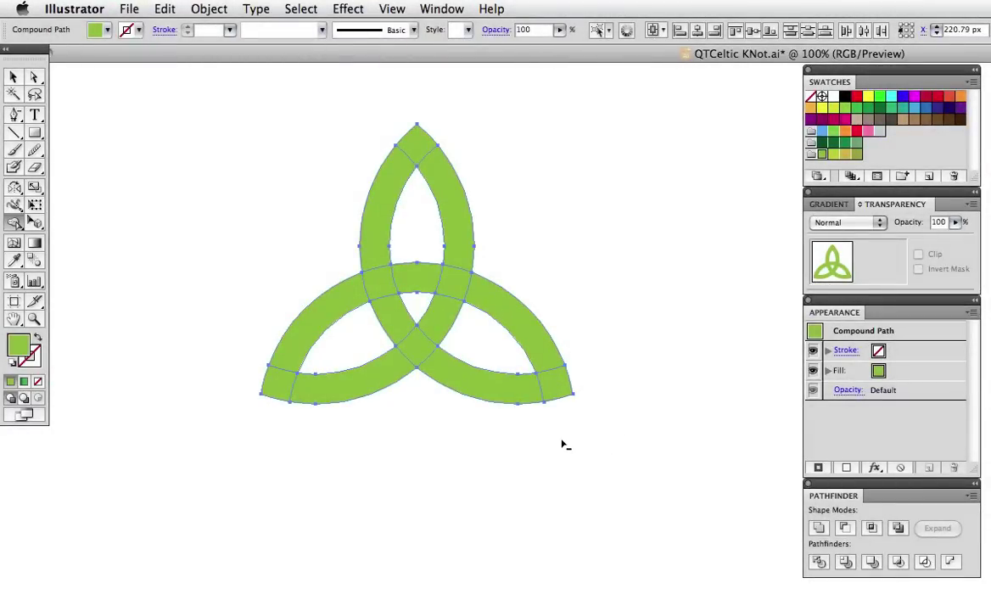
pyautogui.press('super+y')
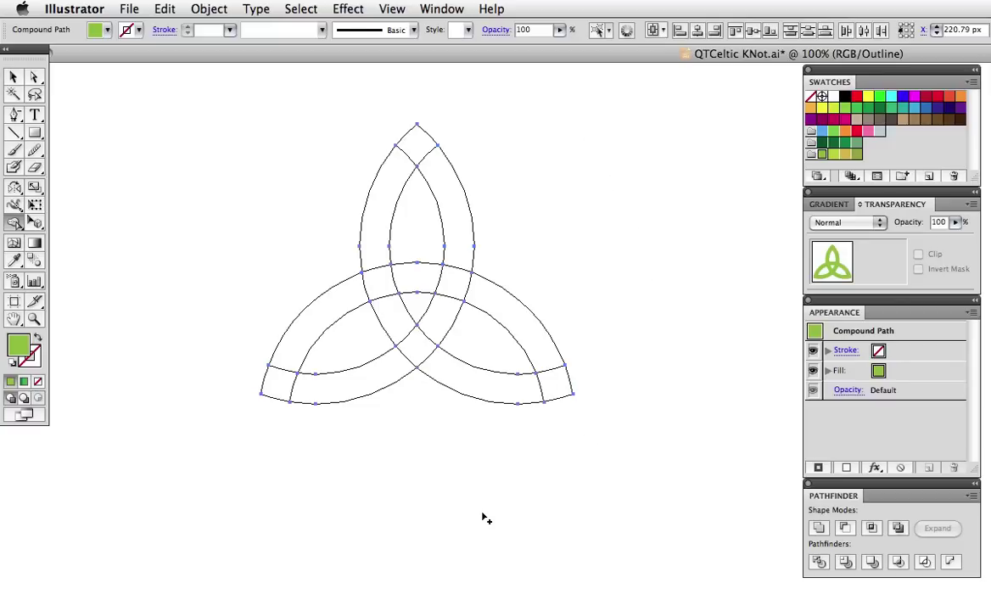
pyautogui.press('super+y')
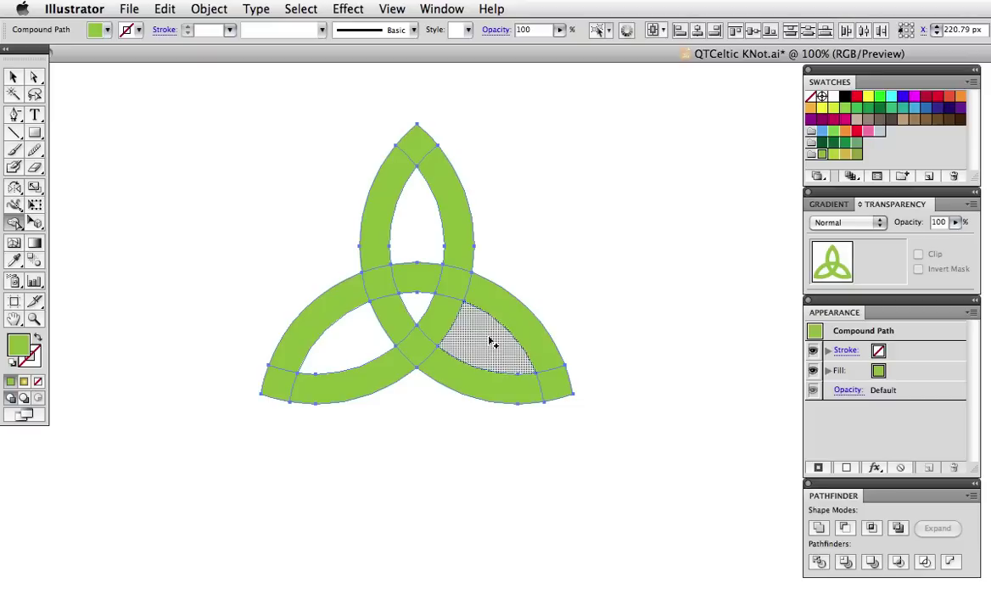
# Merge the crossing region, right arc and top tip, then paint the left band dark green and the right band gold
pyautogui.moveTo(440, 319); pyautogui.dragTo(467, 248)
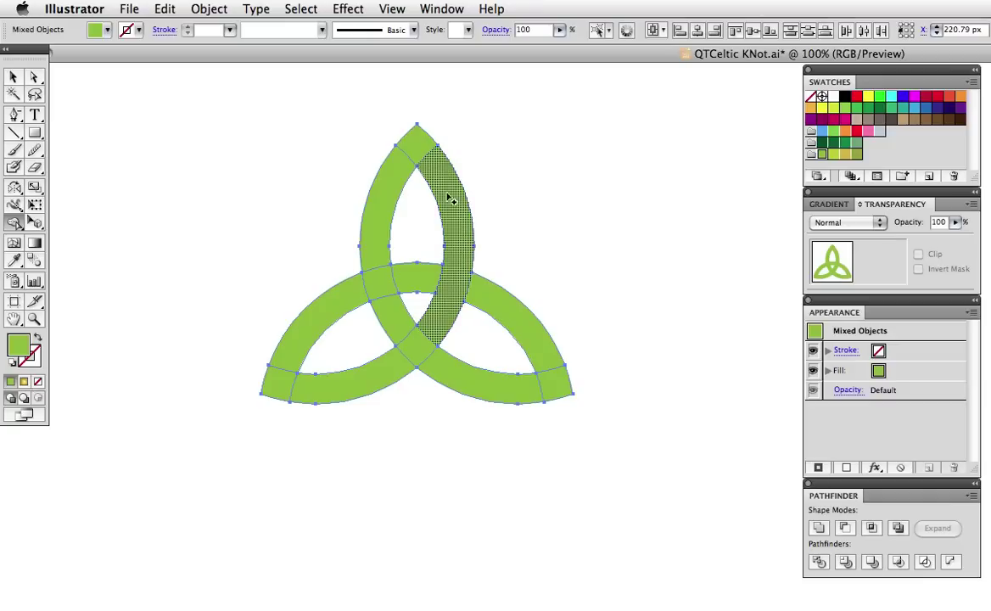
pyautogui.moveTo(449, 195)
pyautogui.mouseDown()
pyautogui.moveTo(420, 150)
pyautogui.moveTo(400, 181)
pyautogui.mouseUp()
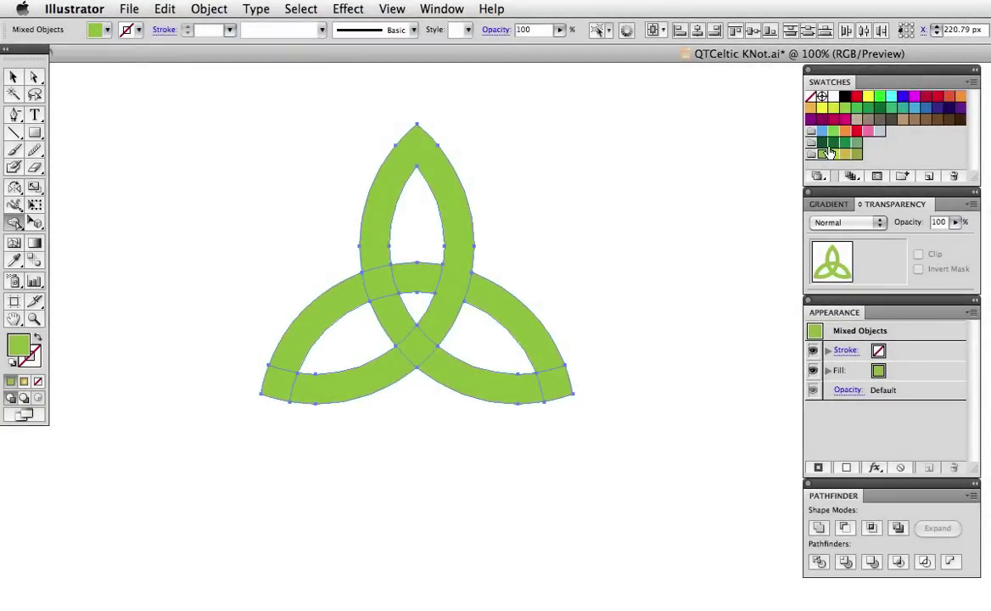
pyautogui.click(830, 145)
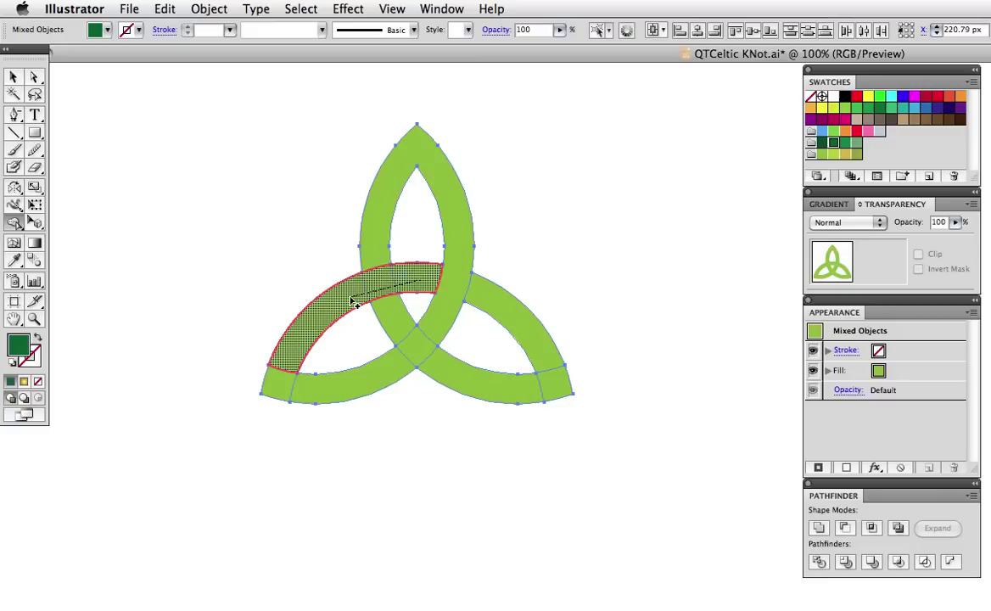
pyautogui.click(323, 278)
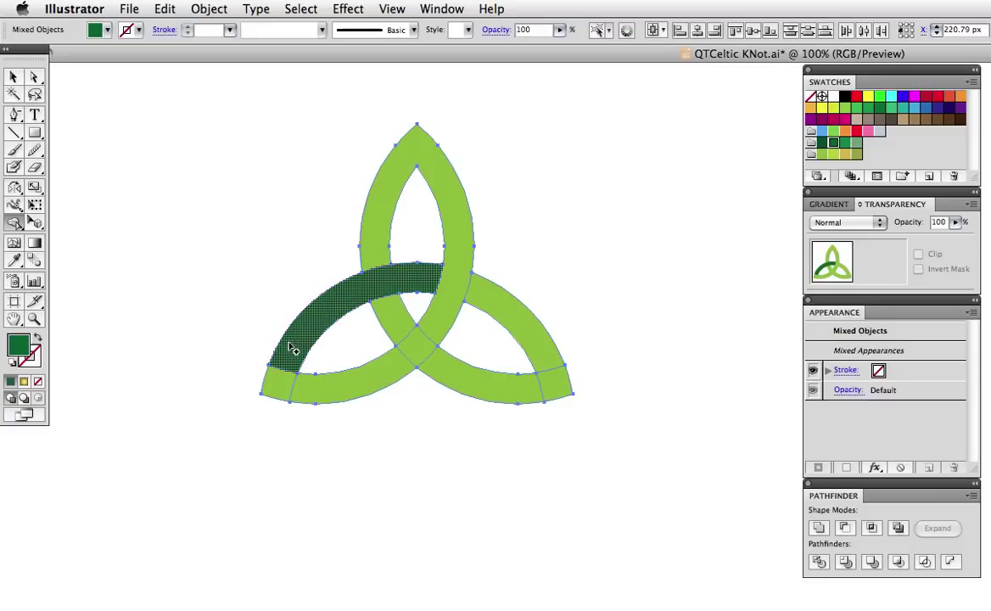
pyautogui.click(276, 389)
pyautogui.click(348, 389)
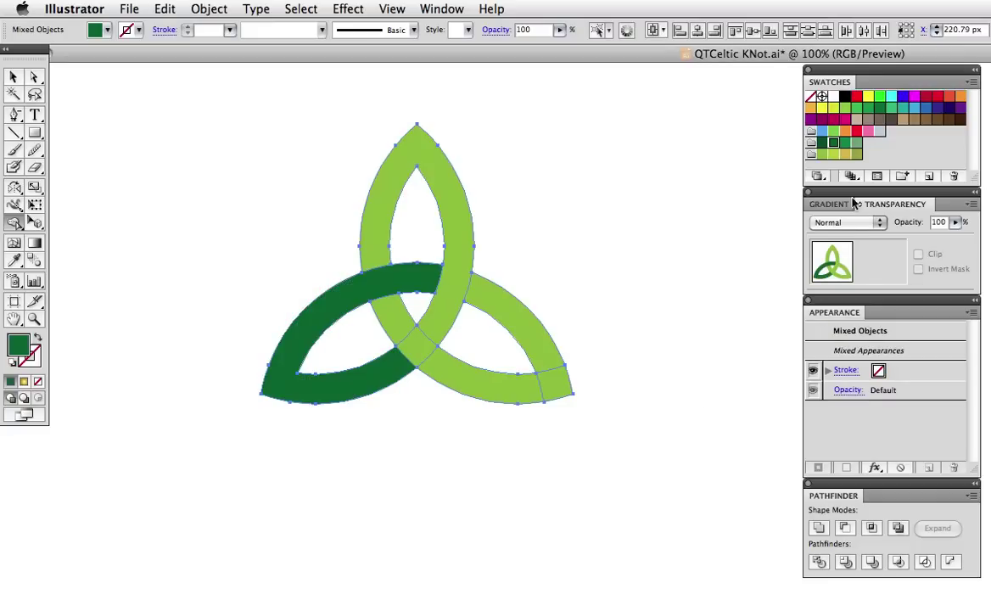
pyautogui.click(845, 156)
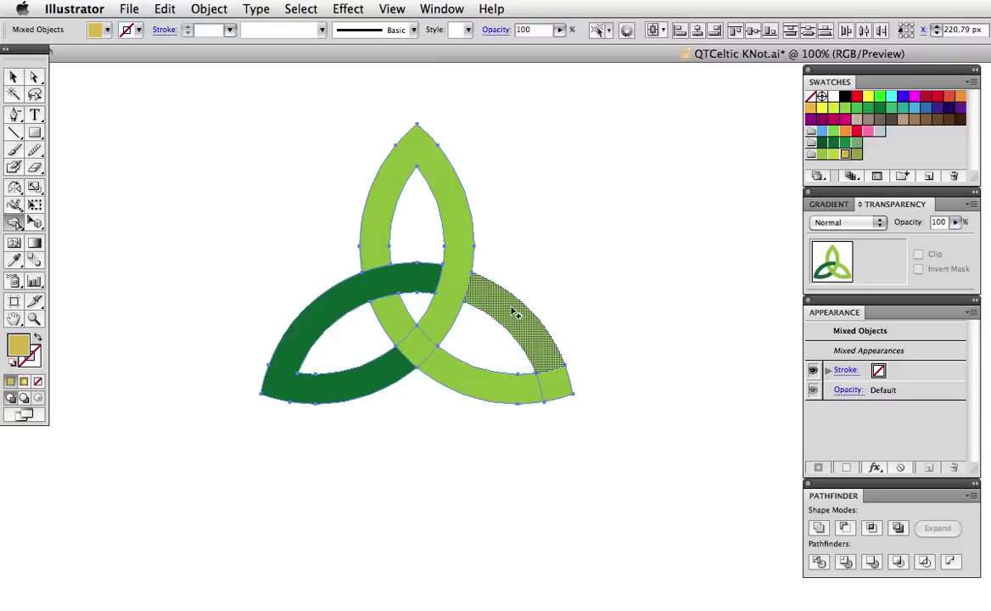
pyautogui.moveTo(504, 389)
pyautogui.mouseDown()
pyautogui.moveTo(453, 382)
pyautogui.moveTo(405, 328)
pyautogui.mouseUp()
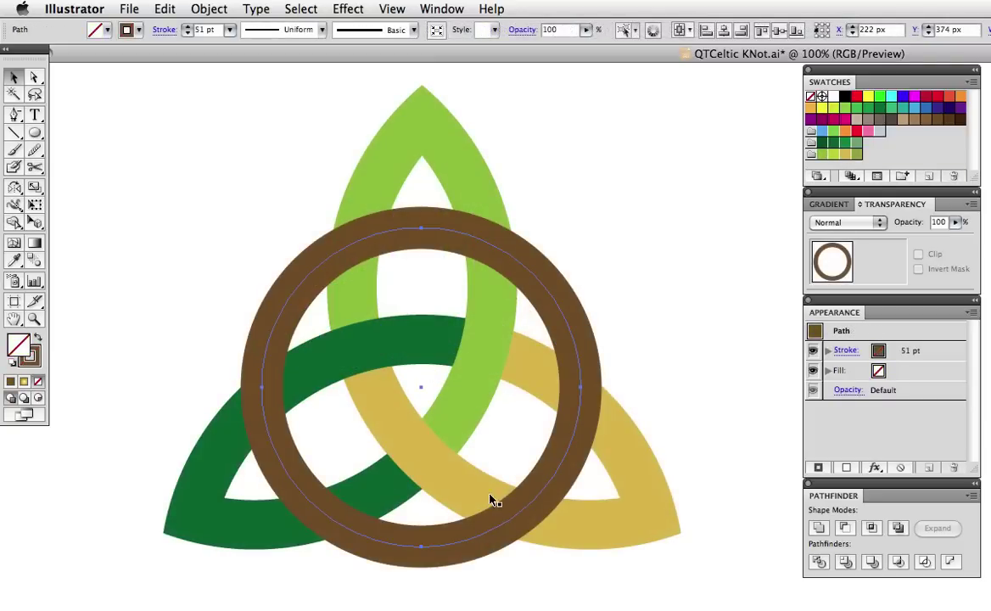
# Outline the brown ring's stroke into a filled shape
pyautogui.click(208, 9)
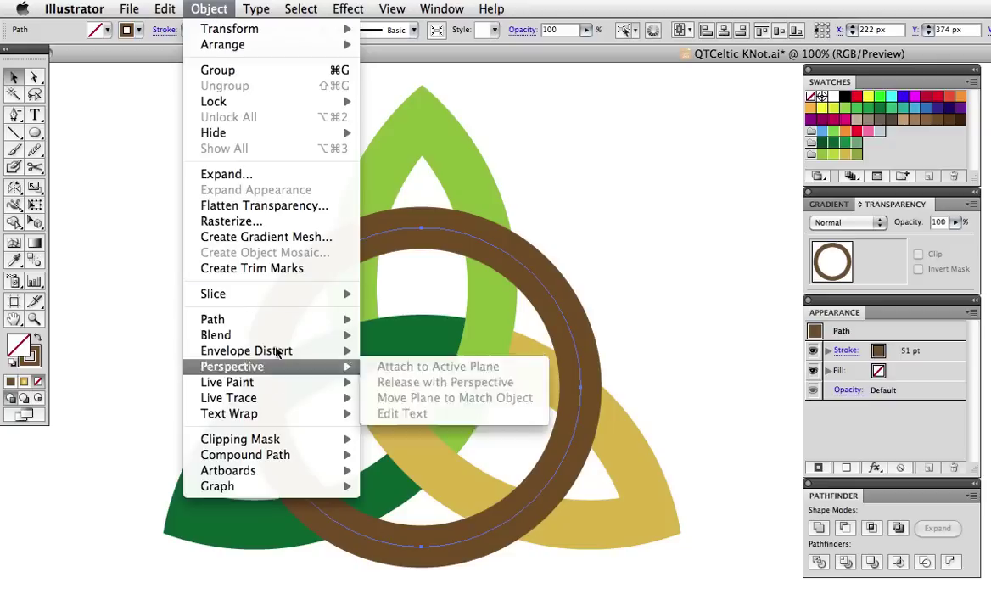
pyautogui.moveTo(287, 318)
pyautogui.click(499, 360)
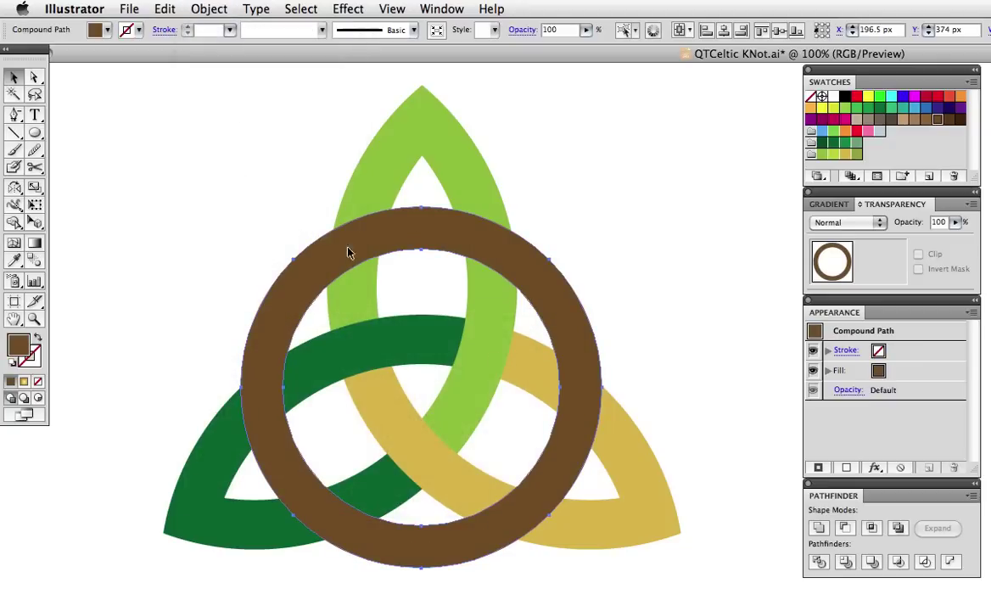
# Live Paint the overlap faces brown so the ring weaves through the knot, then select the ring
pyautogui.moveTo(175, 83); pyautogui.dragTo(696, 583)
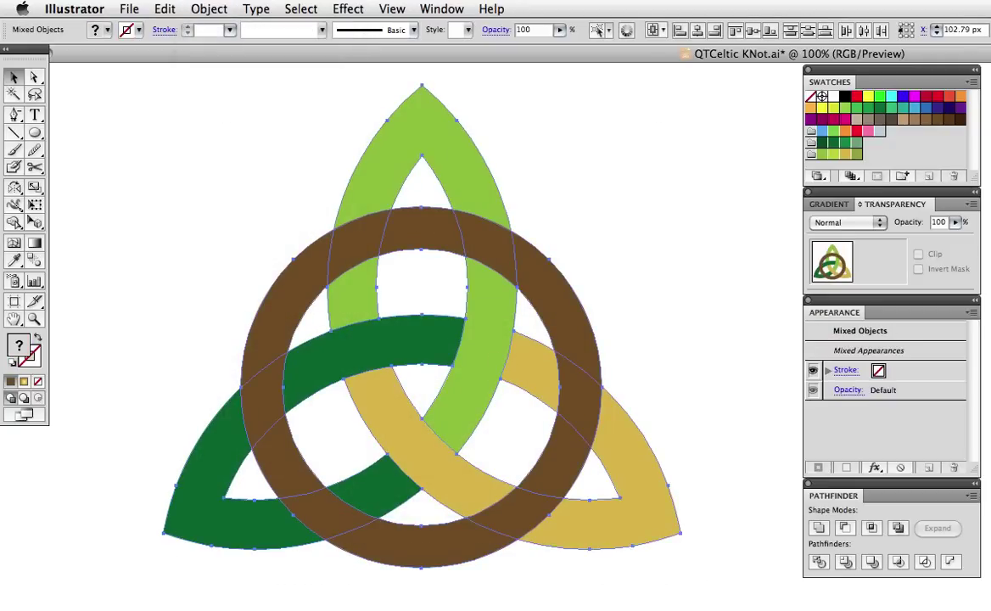
pyautogui.click(15, 223)
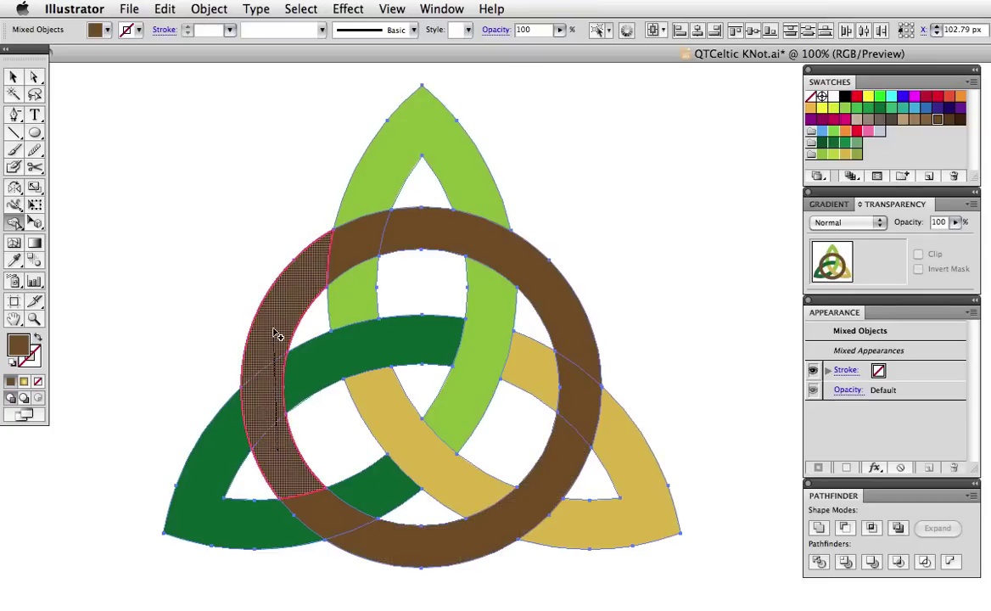
pyautogui.press('super+shift+a')
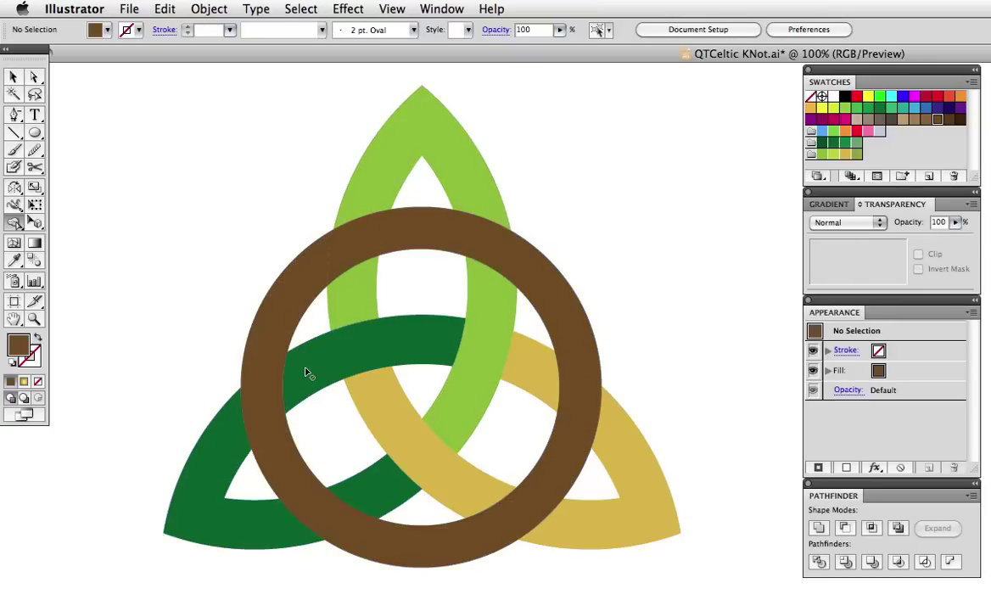
pyautogui.press('a')
pyautogui.click(336, 248)
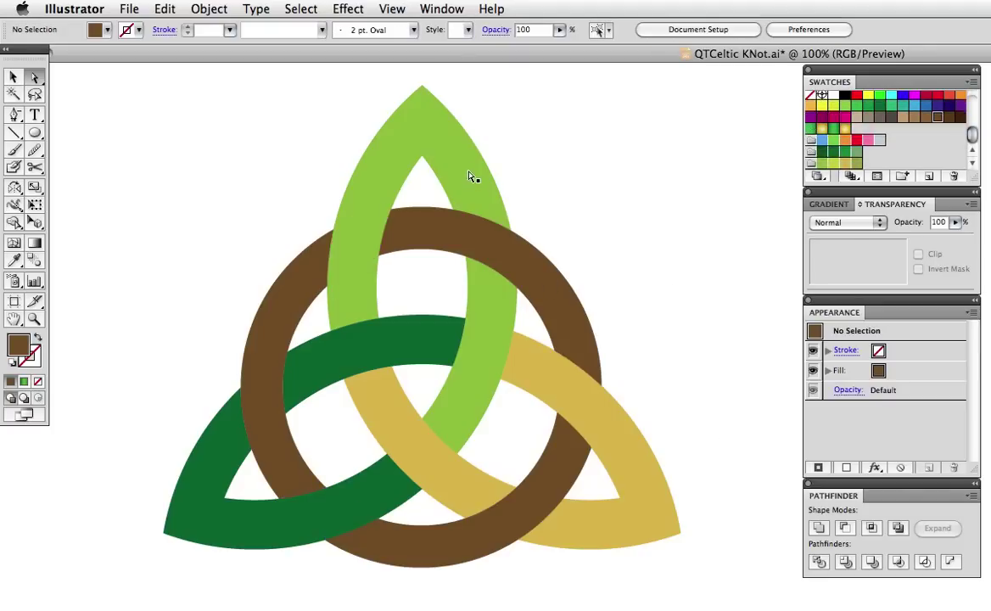
# Apply gradient fills to the top leaf, middle segment and dark green band, running the middle one lengthwise
pyautogui.click(466, 172)
pyautogui.press('.')
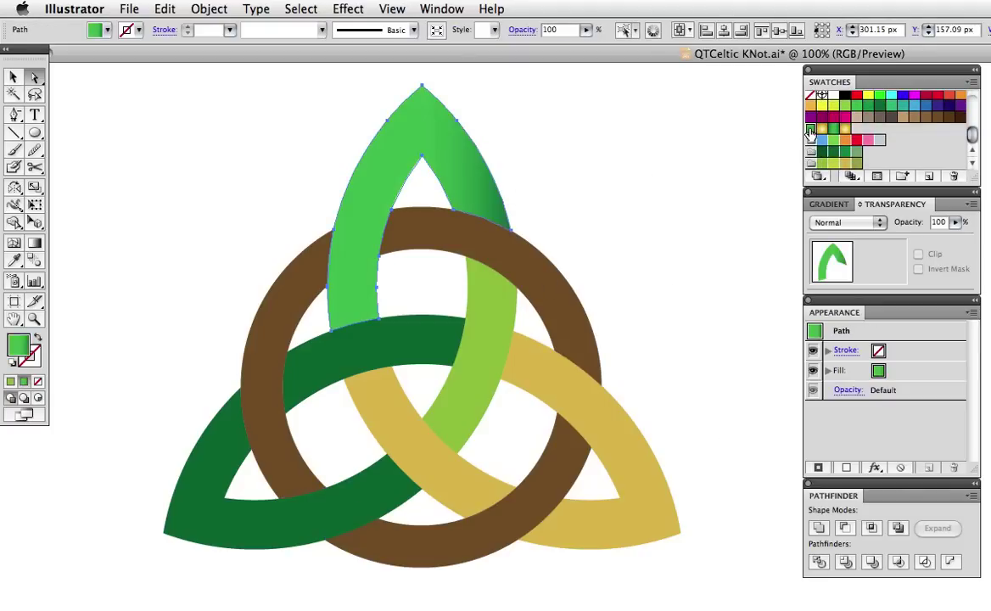
pyautogui.click(504, 294)
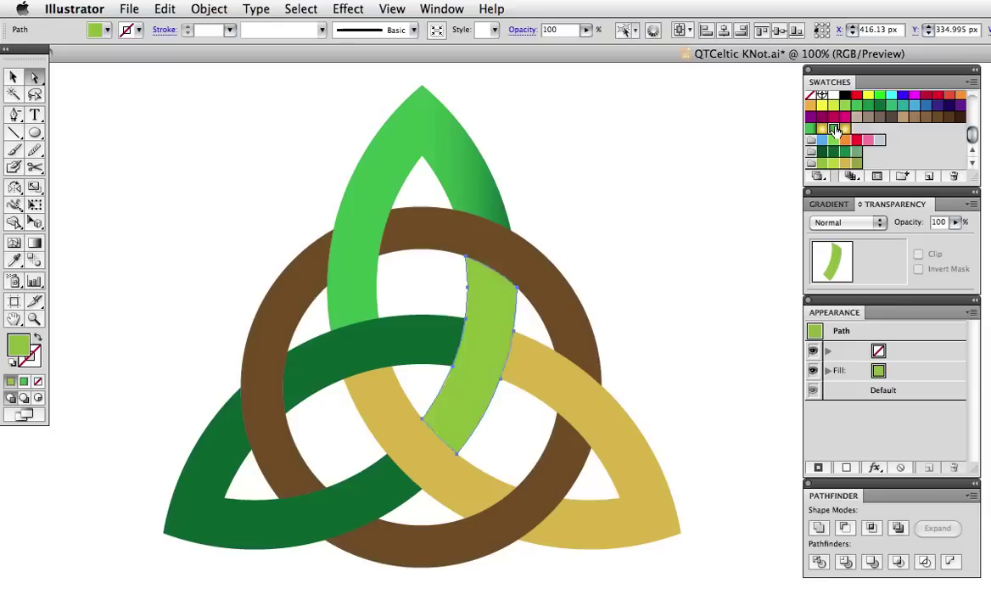
pyautogui.press('.')
pyautogui.click(34, 243)
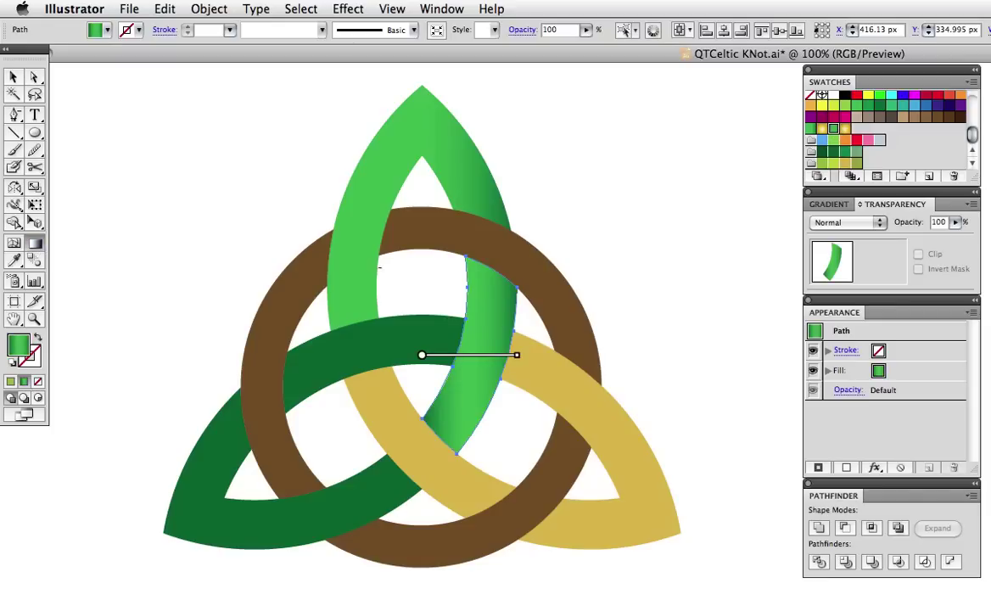
pyautogui.moveTo(502, 269); pyautogui.dragTo(435, 438)
pyautogui.press('super+shift+a')
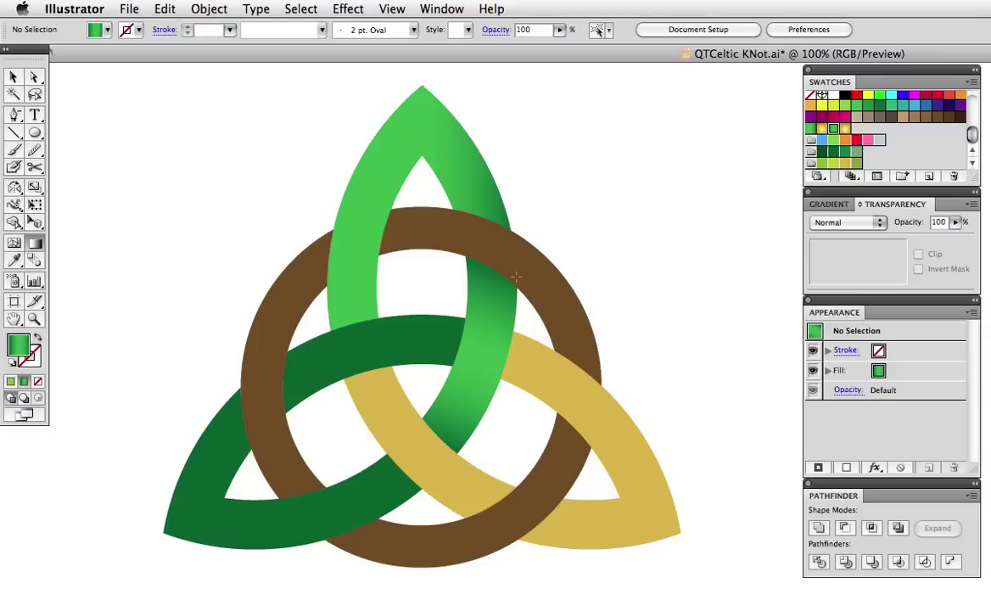
pyautogui.click(400, 343)
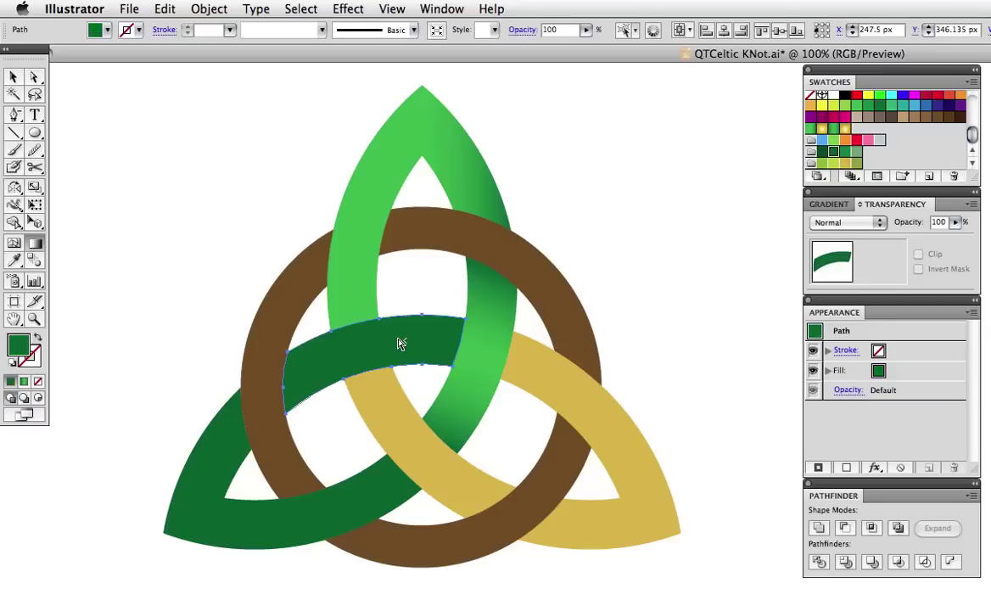
pyautogui.press('.')
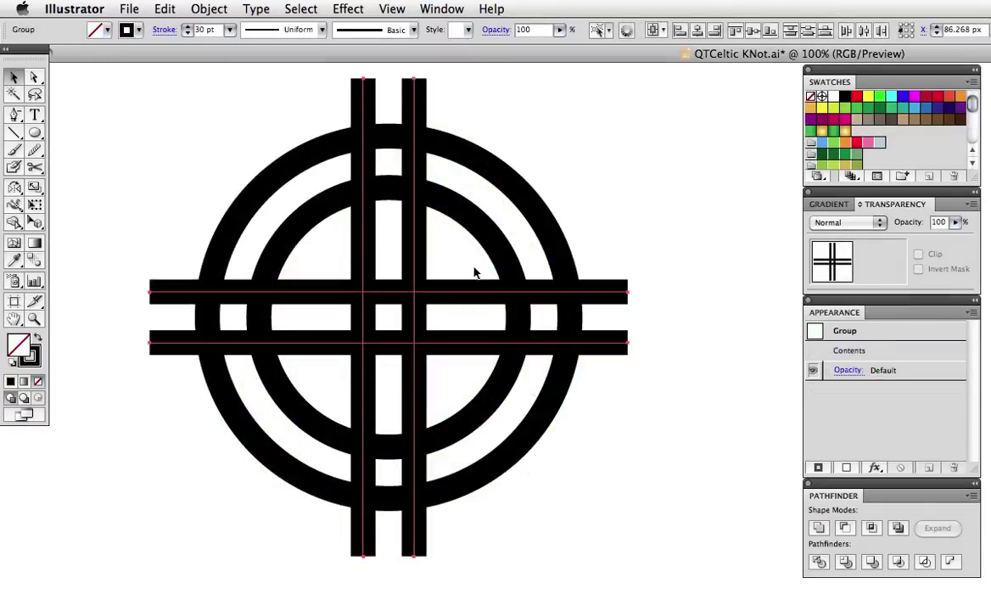
# Outline the 30 pt black strokes of the rings and bars into filled shapes, then deselect
pyautogui.click(210, 8)
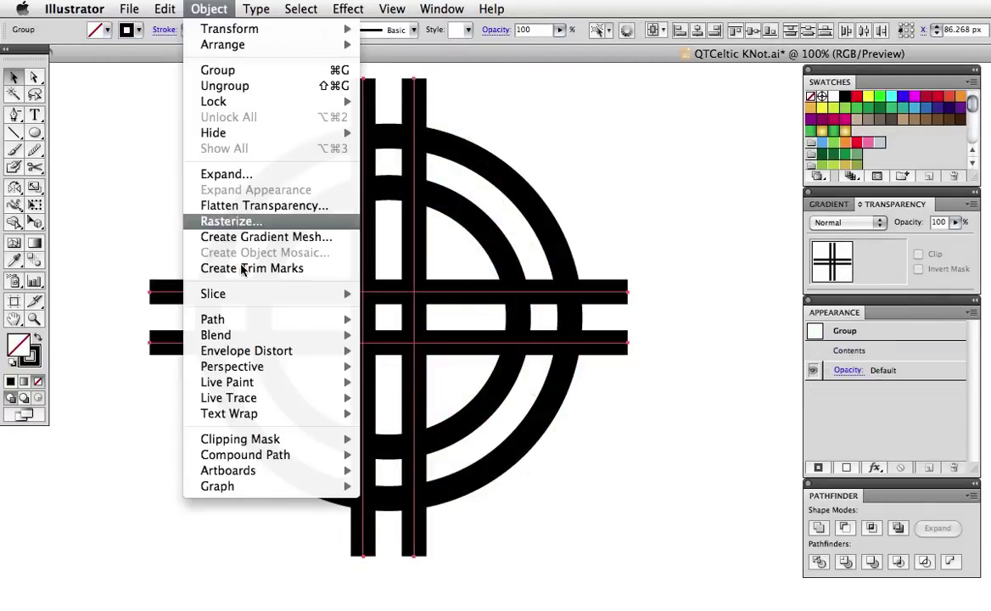
pyautogui.moveTo(257, 318)
pyautogui.click(452, 368)
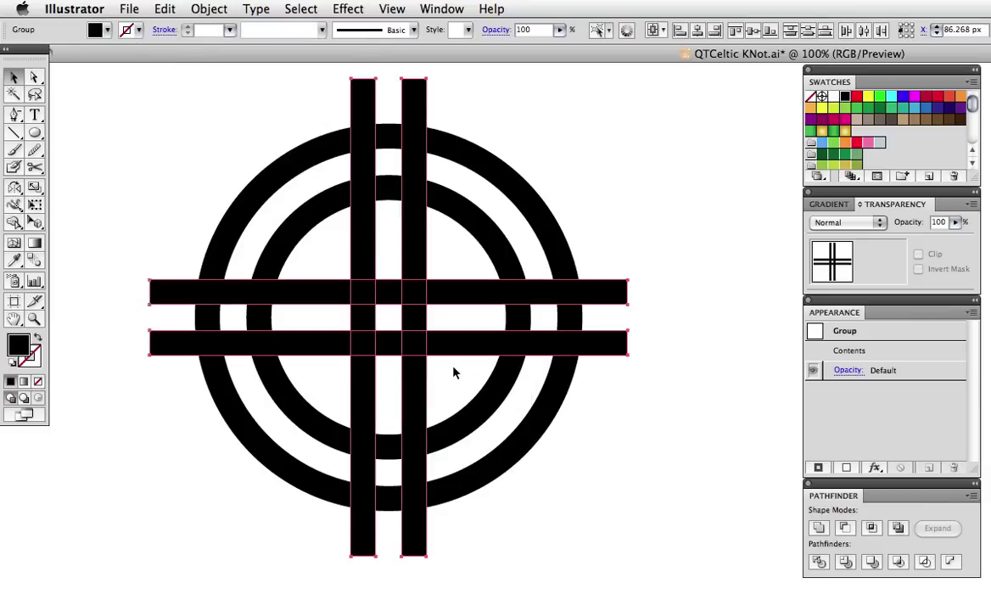
pyautogui.click(662, 432)
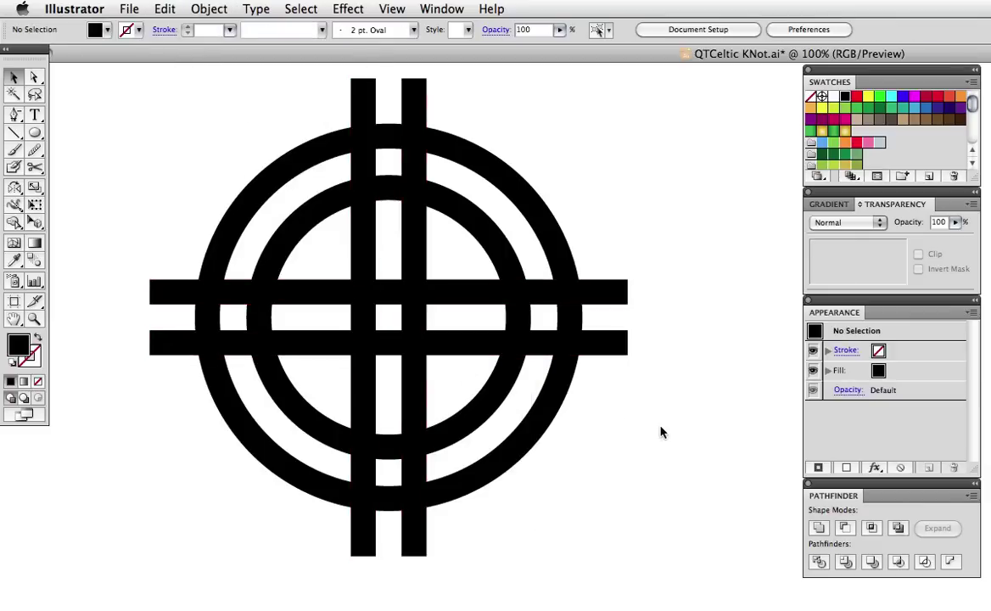
# Tick Cursor Swatch Preview in the Shape Builder Tool Options and confirm with OK
pyautogui.doubleClick(12, 224)
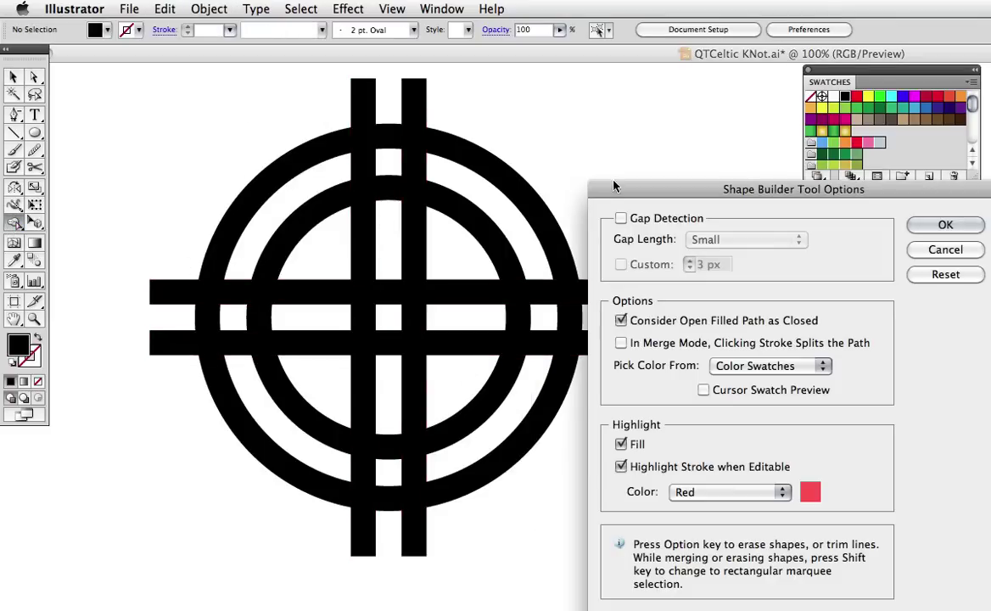
pyautogui.moveTo(605, 142); pyautogui.dragTo(380, 109)
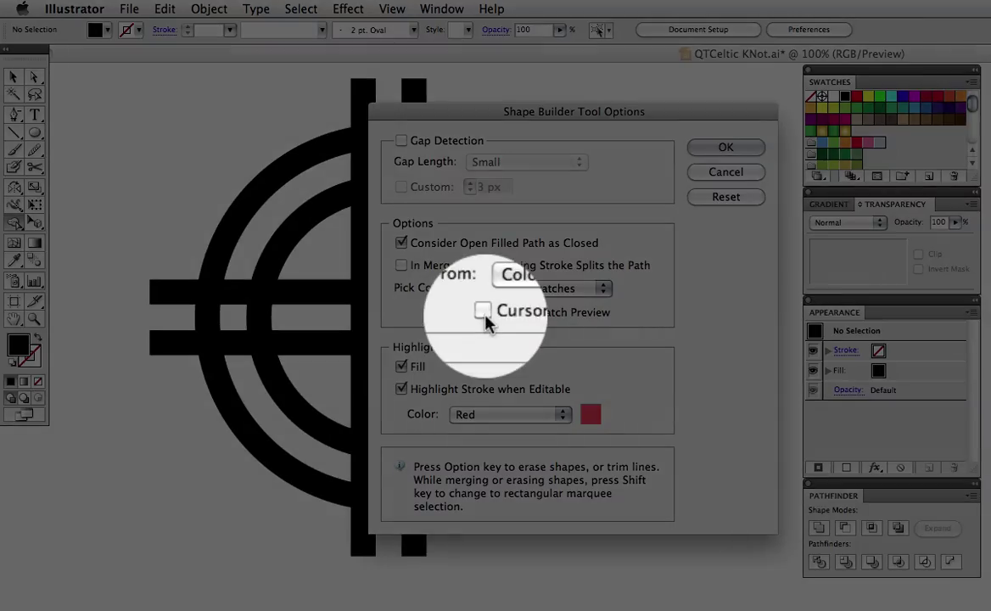
pyautogui.click(484, 313)
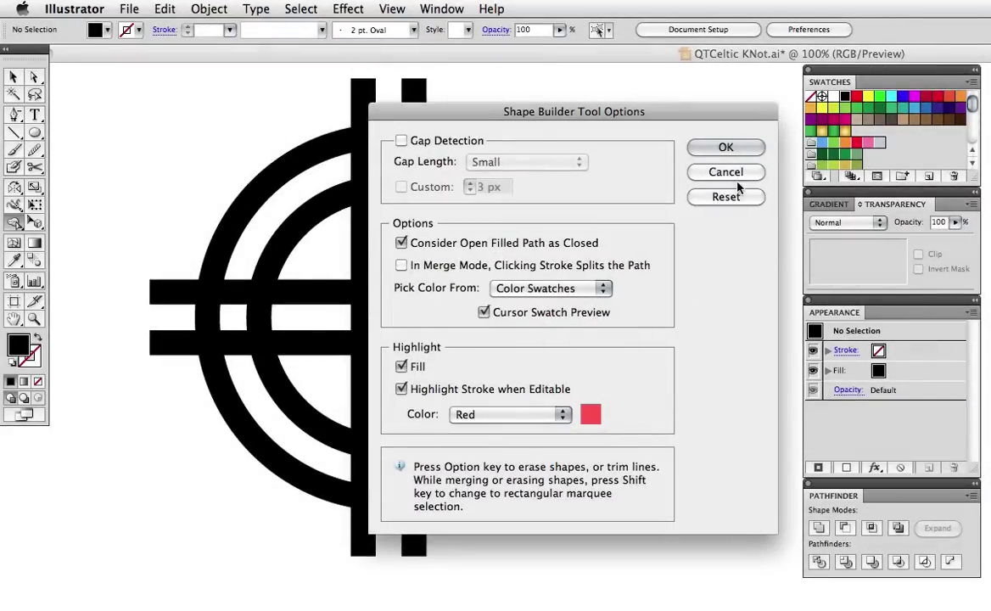
pyautogui.click(726, 149)
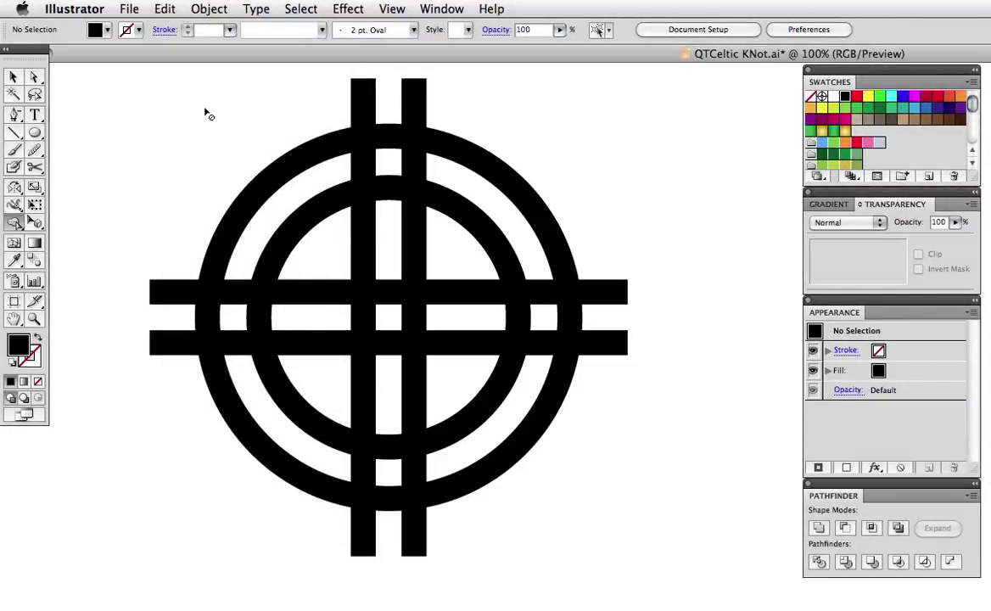
# Select every piece of the cross and step the swatch preview toward orange with the arrow keys
pyautogui.moveTo(120, 98); pyautogui.dragTo(666, 539)
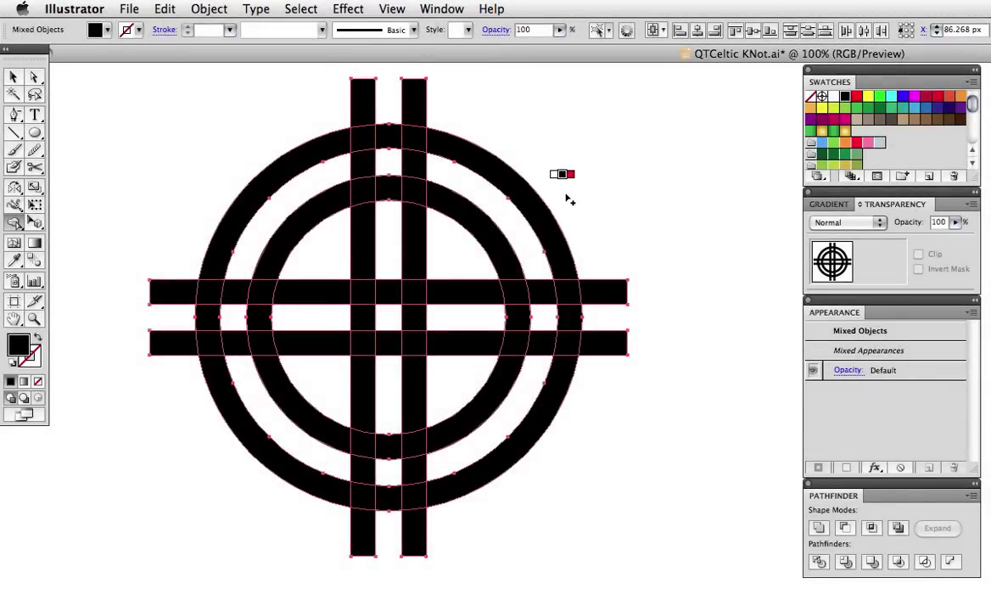
pyautogui.press('Right')
pyautogui.press('Right')
pyautogui.press('Right')
pyautogui.press('Right')
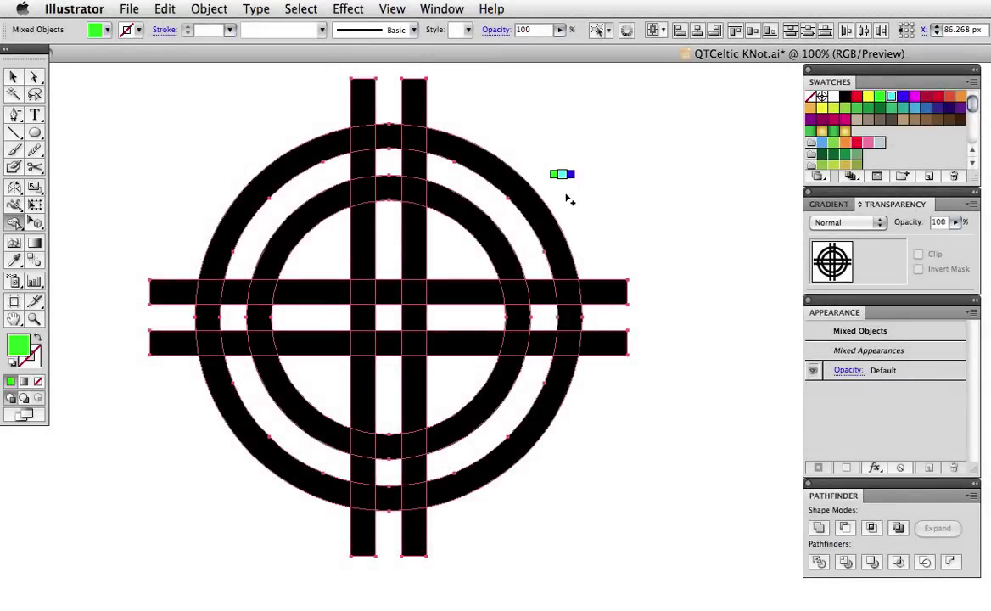
pyautogui.press('Right')
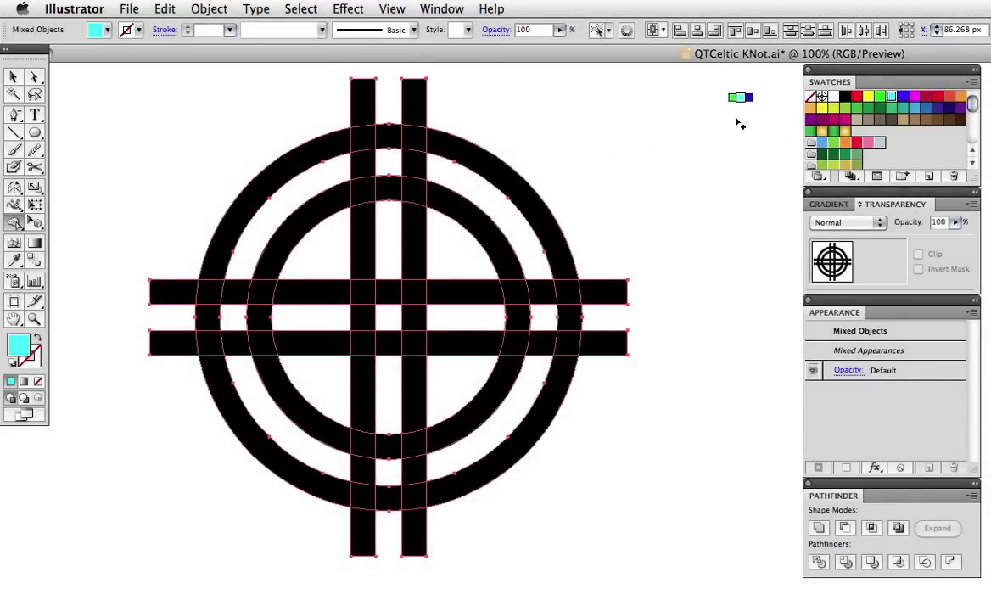
pyautogui.press('Right')
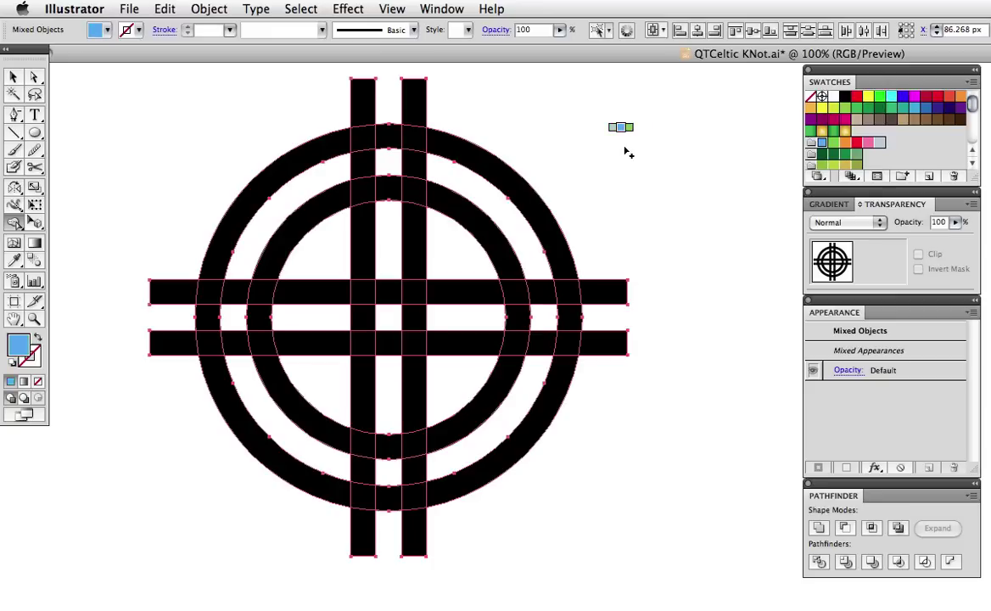
pyautogui.press('Right')
pyautogui.press('Right')
pyautogui.press('Right')
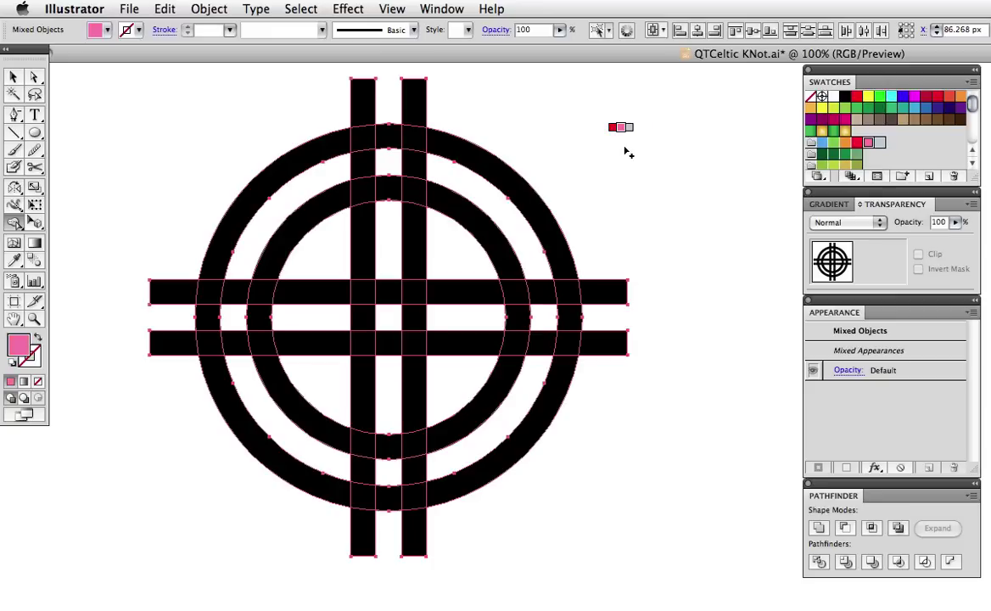
pyautogui.press('Left')
pyautogui.press('Left')
pyautogui.press('Left')
pyautogui.press('Left')
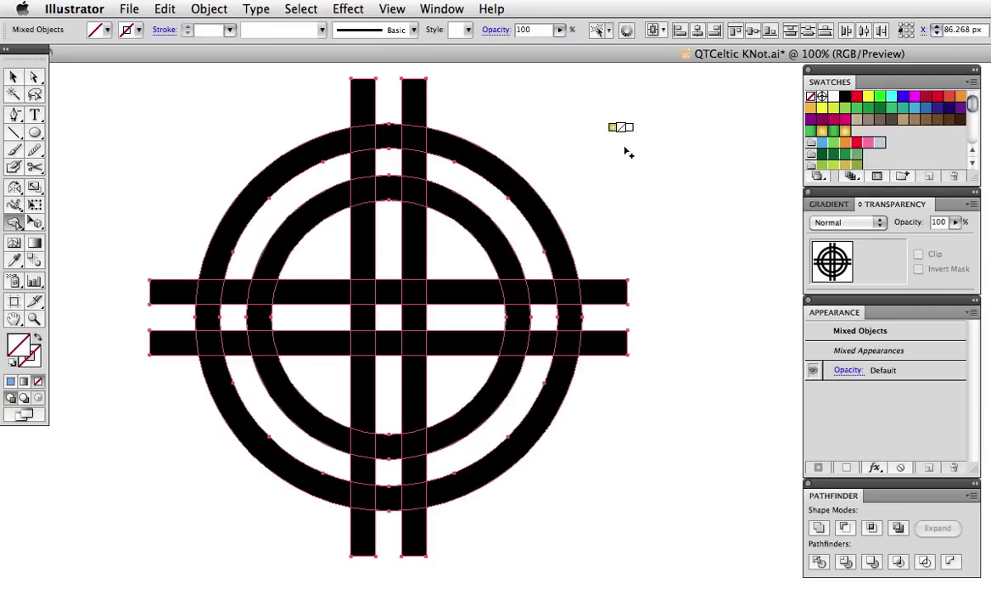
pyautogui.press('Left')
pyautogui.press('Left')
pyautogui.press('Left')
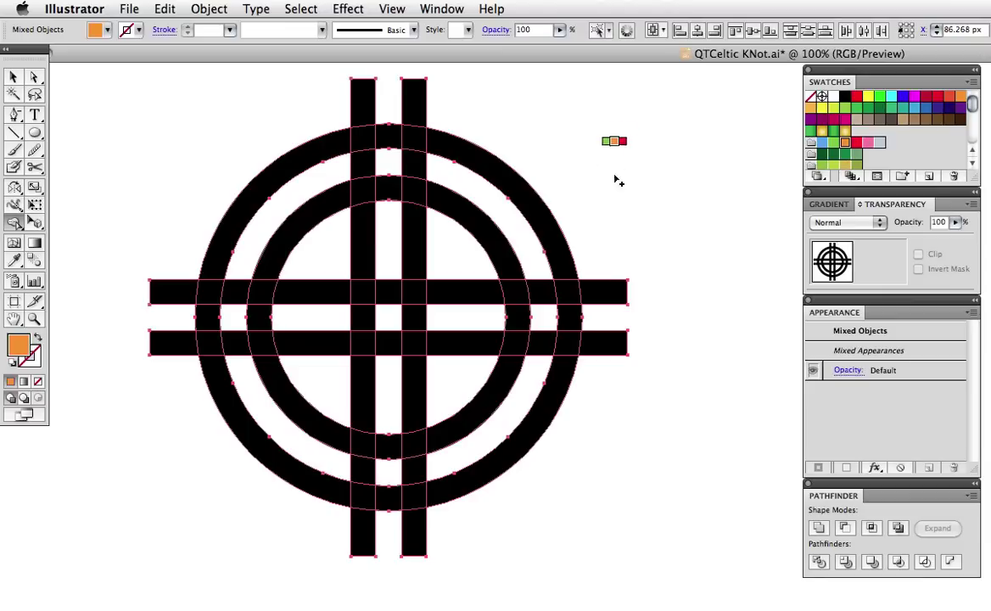
# Trim the right, top, left and bottom bar ends flush with the outer ring
pyautogui.moveTo(601, 261); pyautogui.dragTo(624, 395)
pyautogui.moveTo(490, 104); pyautogui.dragTo(256, 110)
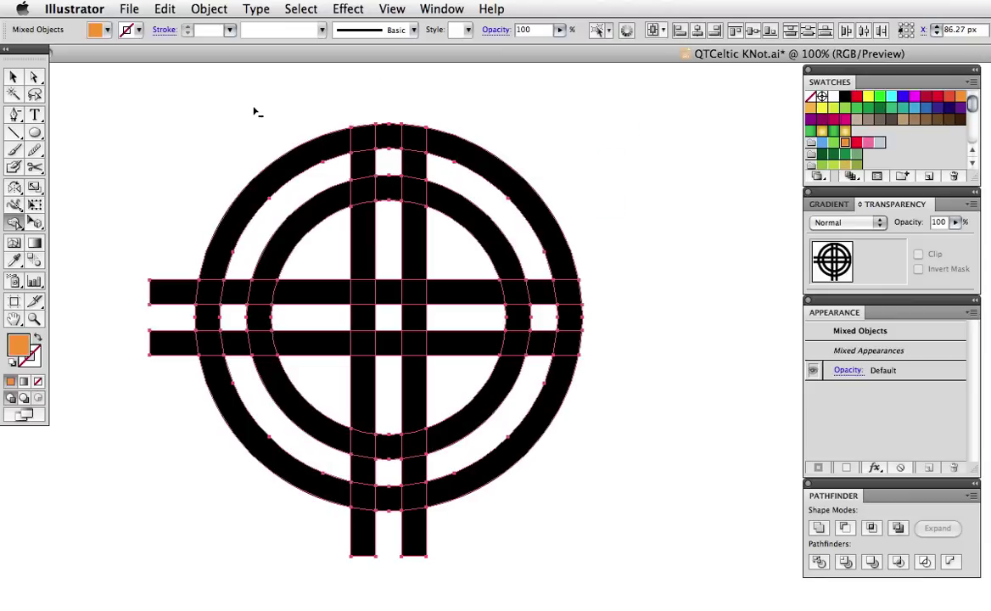
pyautogui.moveTo(151, 191); pyautogui.dragTo(167, 429)
pyautogui.moveTo(501, 563); pyautogui.dragTo(500, 562)
# Remove the bottom, top, right and left outer-ring pieces between each pair of bars
pyautogui.keyDown('alt'); pyautogui.click(388, 498); pyautogui.keyUp('alt')
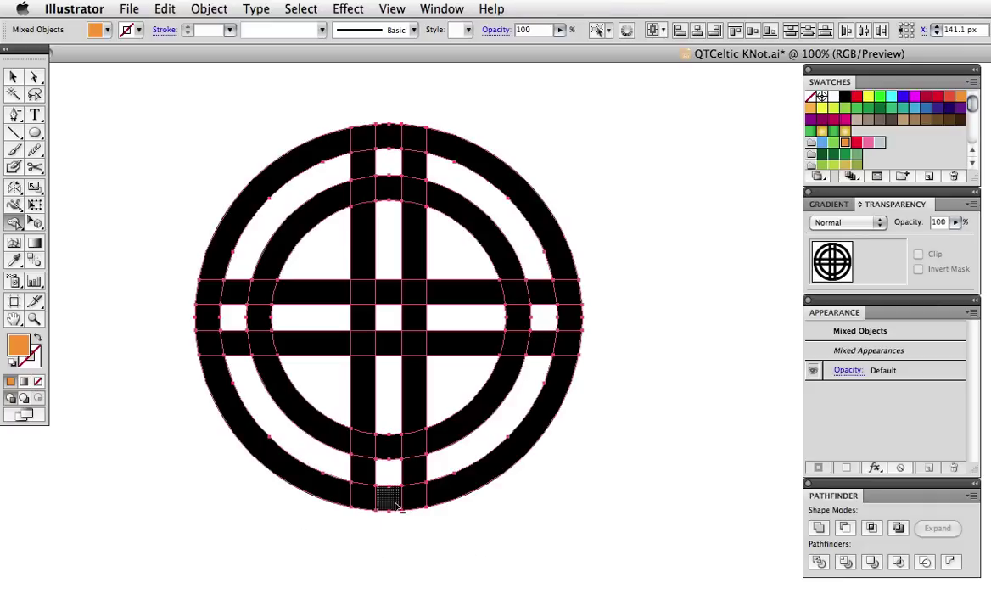
pyautogui.keyDown('alt'); pyautogui.click(387, 136); pyautogui.keyUp('alt')
pyautogui.keyDown('alt'); pyautogui.click(567, 313); pyautogui.keyUp('alt')
pyautogui.keyDown('alt'); pyautogui.click(212, 317); pyautogui.keyUp('alt')
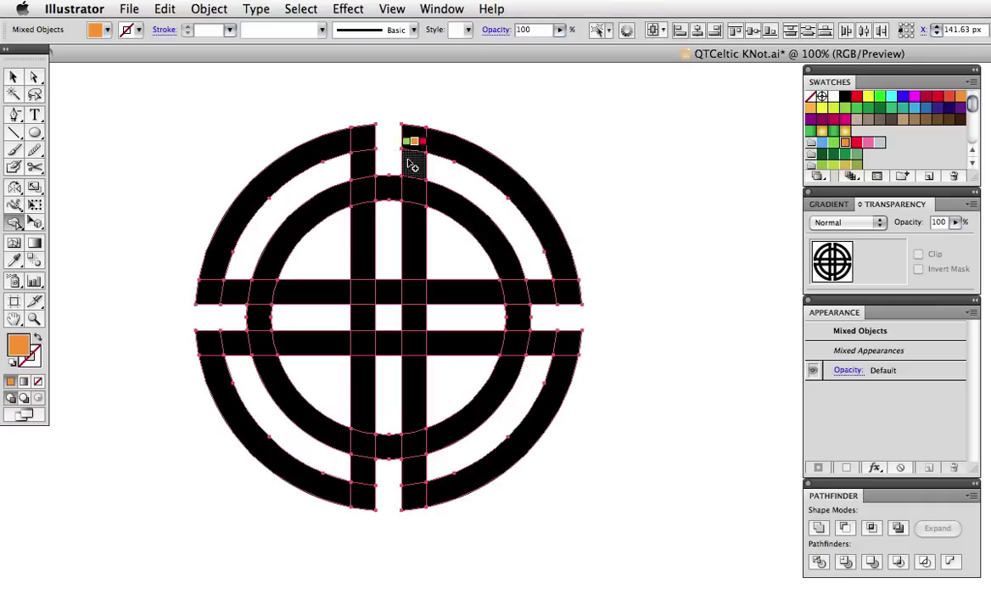
# Merge the top-right bar stub, outer arc, and right and left bar segments into one orange strand
pyautogui.moveTo(412, 154)
pyautogui.mouseDown()
pyautogui.moveTo(434, 134)
pyautogui.moveTo(527, 243)
pyautogui.moveTo(566, 267)
pyautogui.moveTo(557, 294)
pyautogui.mouseUp()
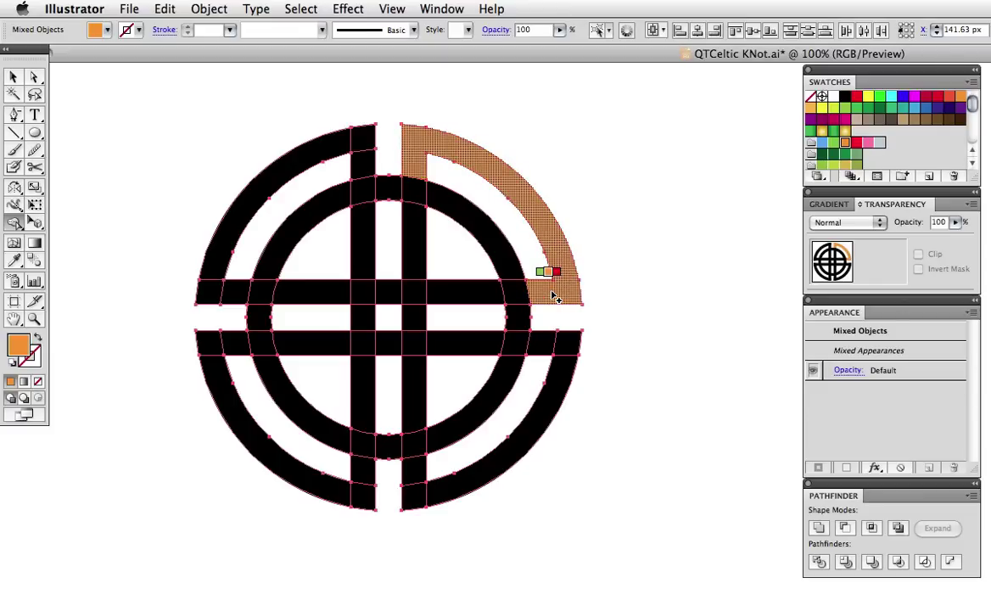
pyautogui.click(493, 297)
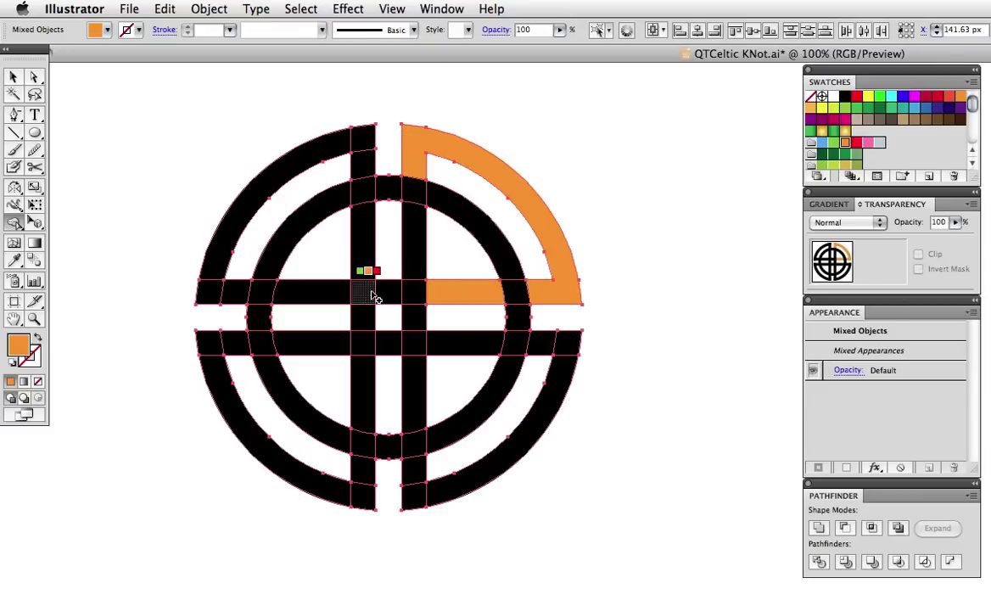
pyautogui.click(294, 295)
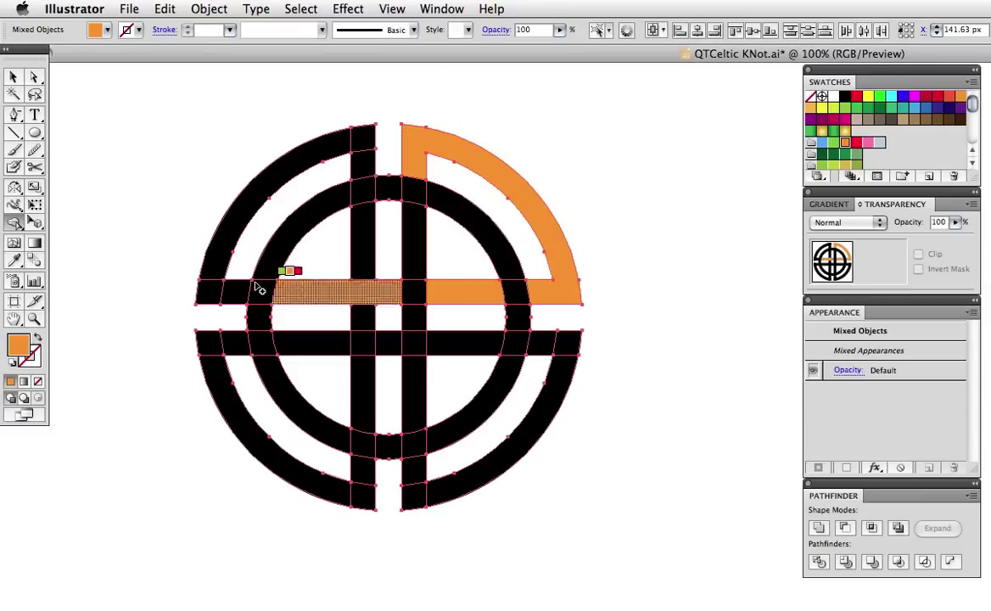
# Merge the top-left arc into a single strand, undoing an accidental orange fill first
pyautogui.click(217, 271)
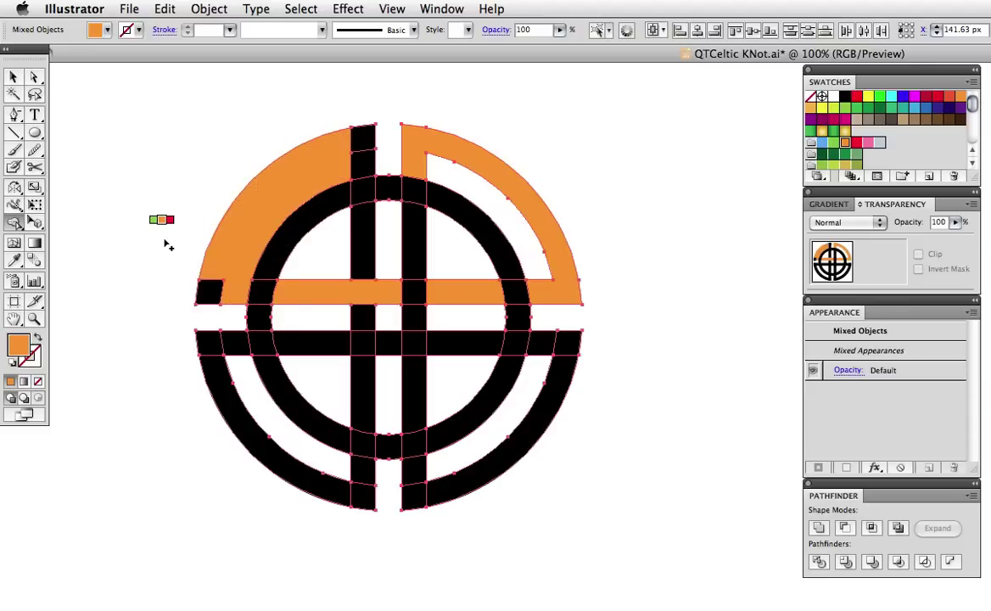
pyautogui.press('super+z')
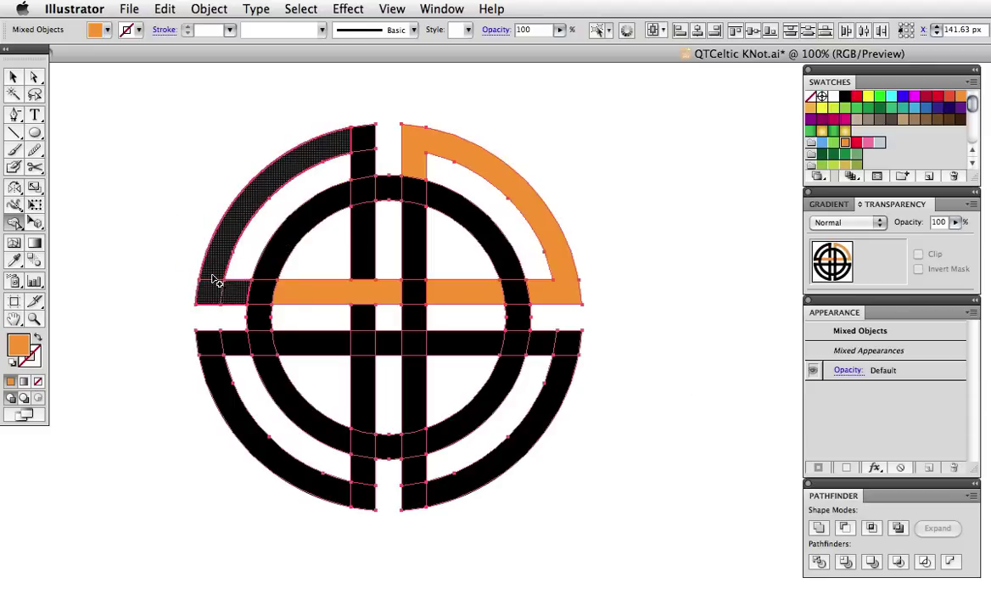
pyautogui.moveTo(212, 280)
pyautogui.mouseDown()
pyautogui.moveTo(219, 233)
pyautogui.moveTo(344, 129)
pyautogui.mouseUp()
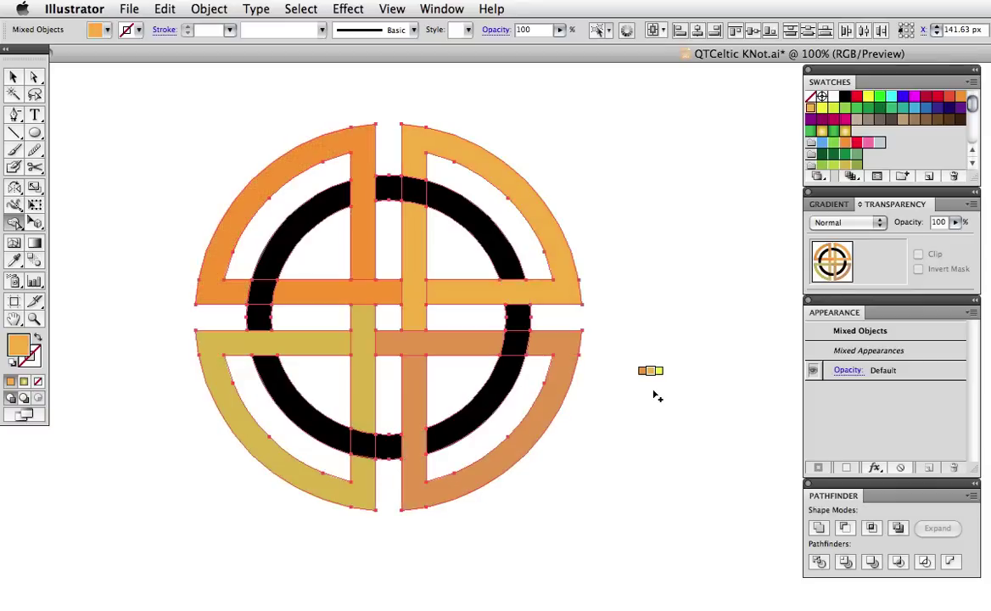